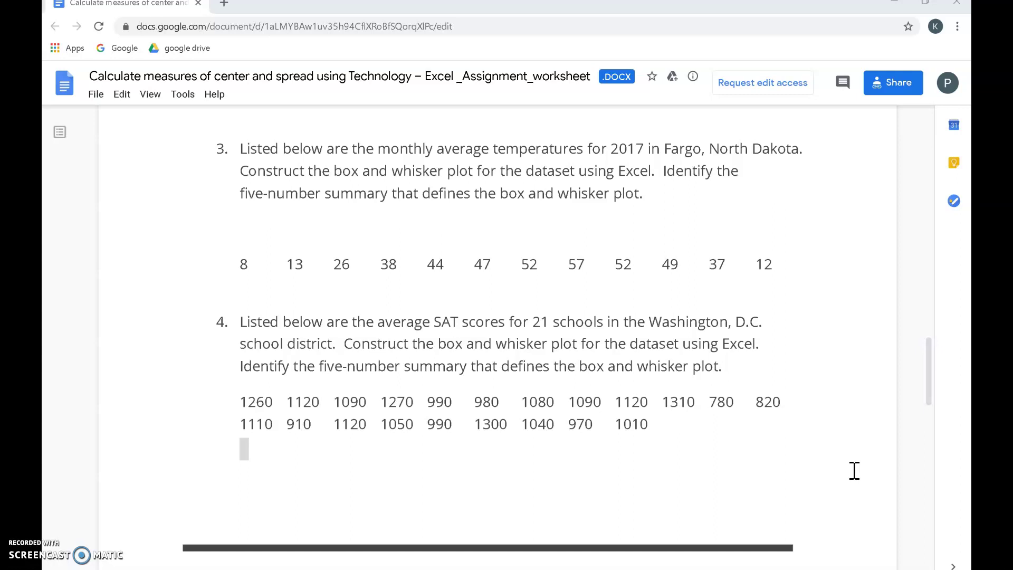
Switch to the Book1 workbook in Excel, open Sheet5, and restore the window to a smaller size that leaves the Fargo temperatures visible
{"action": "left_click", "coordinate": [225, 162]}
{"action": "left_click", "coordinate": [262, 156]}
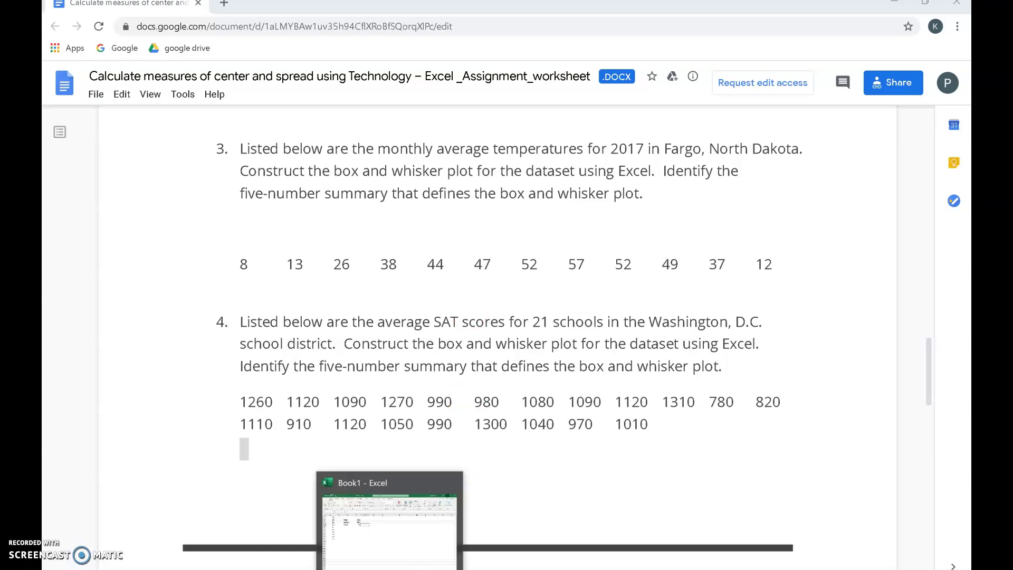
{"action": "left_click", "coordinate": [400, 551]}
{"action": "left_click", "coordinate": [187, 563]}
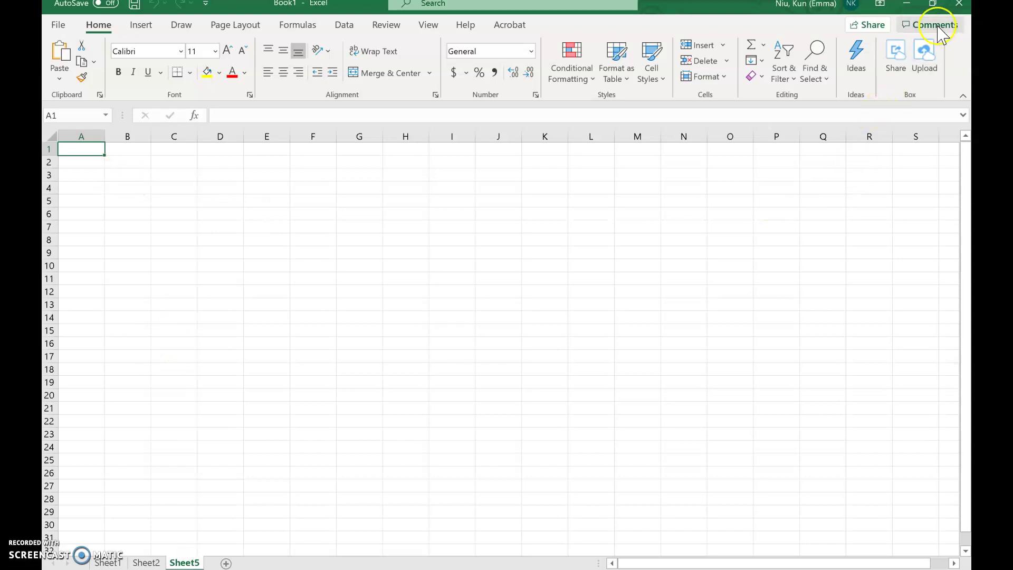
{"action": "left_click", "coordinate": [933, 3]}
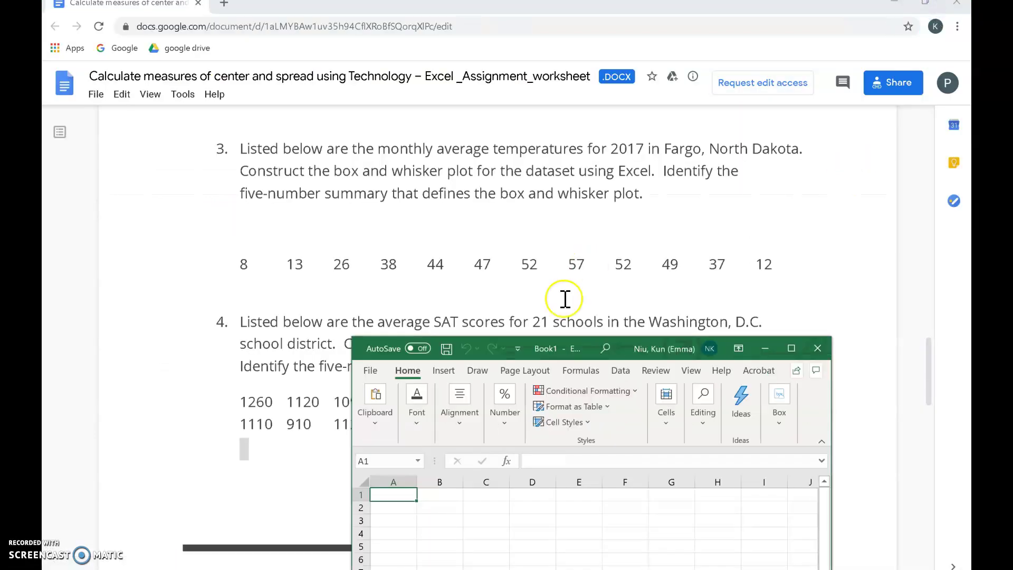
Enter the temperatures 8, 13, 26, 38, 44, 47, 52, 57, 52, 49, 37 and 12 in A1:A12 and maximize the workbook window
{"action": "type", "text": "8"}
{"action": "key", "text": "Return"}
{"action": "type", "text": "13"}
{"action": "key", "text": "Return"}
{"action": "type", "text": "26"}
{"action": "key", "text": "Return"}
{"action": "type", "text": "38"}
{"action": "key", "text": "Return"}
{"action": "type", "text": "44"}
{"action": "key", "text": "Return"}
{"action": "type", "text": "47"}
{"action": "key", "text": "Return"}
{"action": "type", "text": "52"}
{"action": "key", "text": "Return"}
{"action": "type", "text": "57"}
{"action": "key", "text": "Return"}
{"action": "type", "text": "52"}
{"action": "key", "text": "Return"}
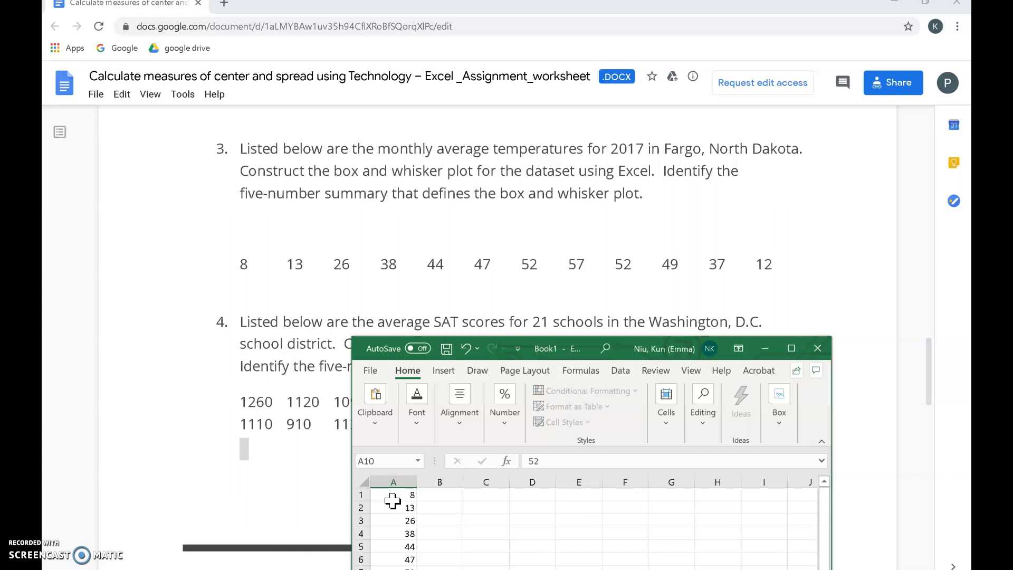
{"action": "type", "text": "49"}
{"action": "key", "text": "Return"}
{"action": "type", "text": "37"}
{"action": "key", "text": "Return"}
{"action": "type", "text": "12"}
{"action": "left_click", "coordinate": [791, 348]}
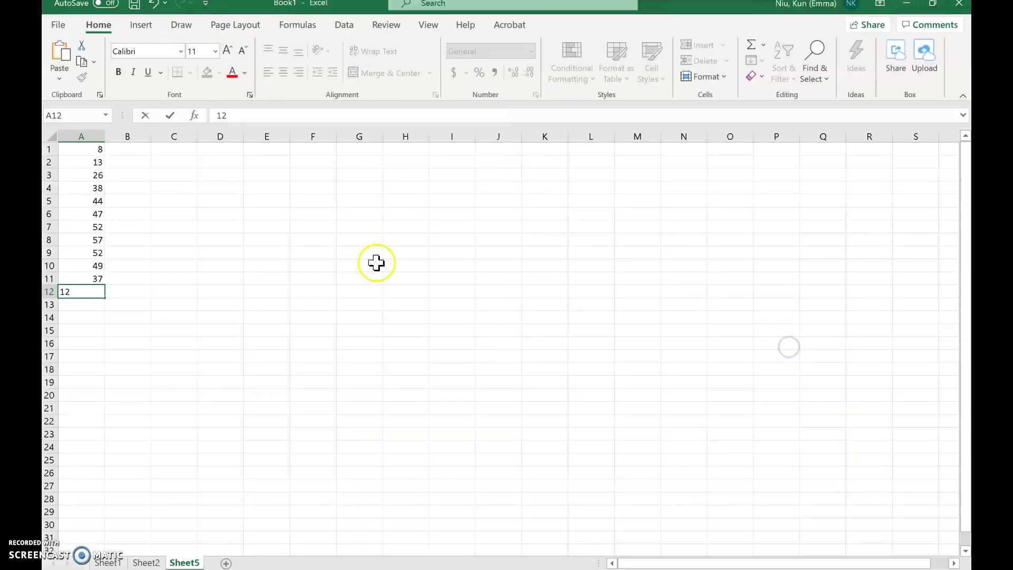
{"action": "left_click", "coordinate": [716, 458]}
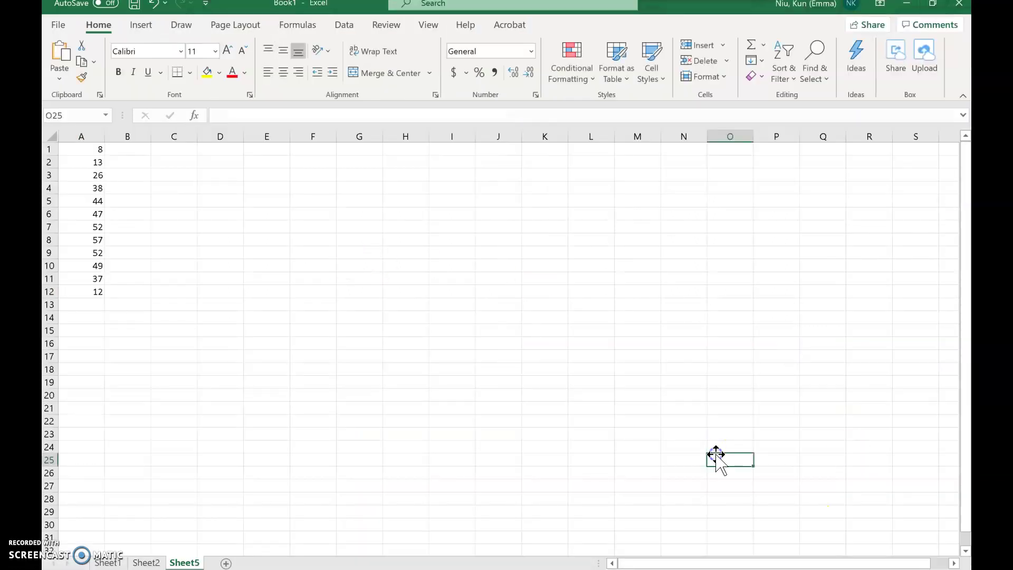
Enter the five-number summary labels min, Q1, Median, Q3 and Max in cells C2 to C6
{"action": "scroll", "coordinate": [506, 343], "scroll_direction": "up", "scroll_amount": 2}
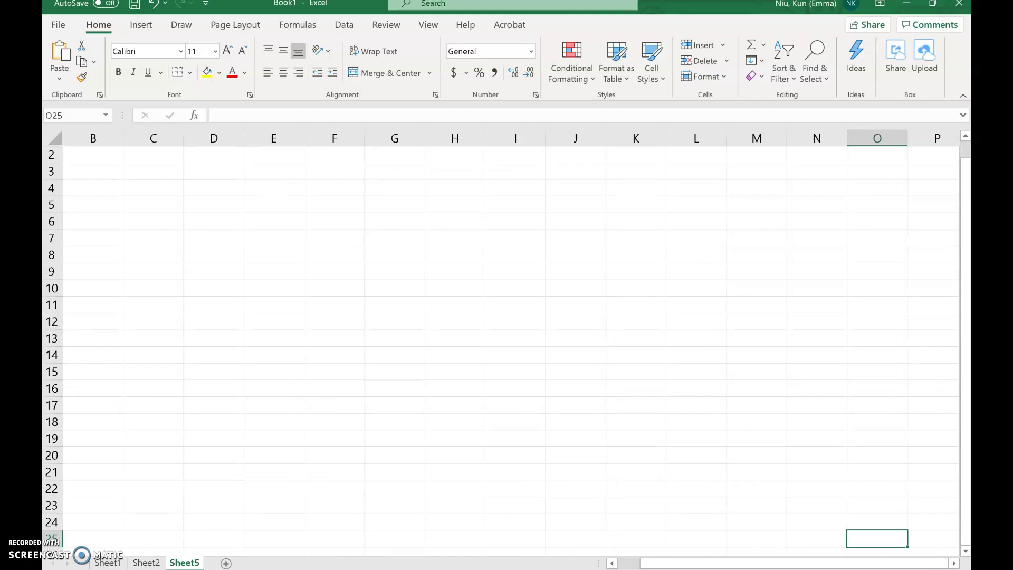
{"action": "scroll", "coordinate": [638, 473], "scroll_direction": "left", "scroll_amount": 1}
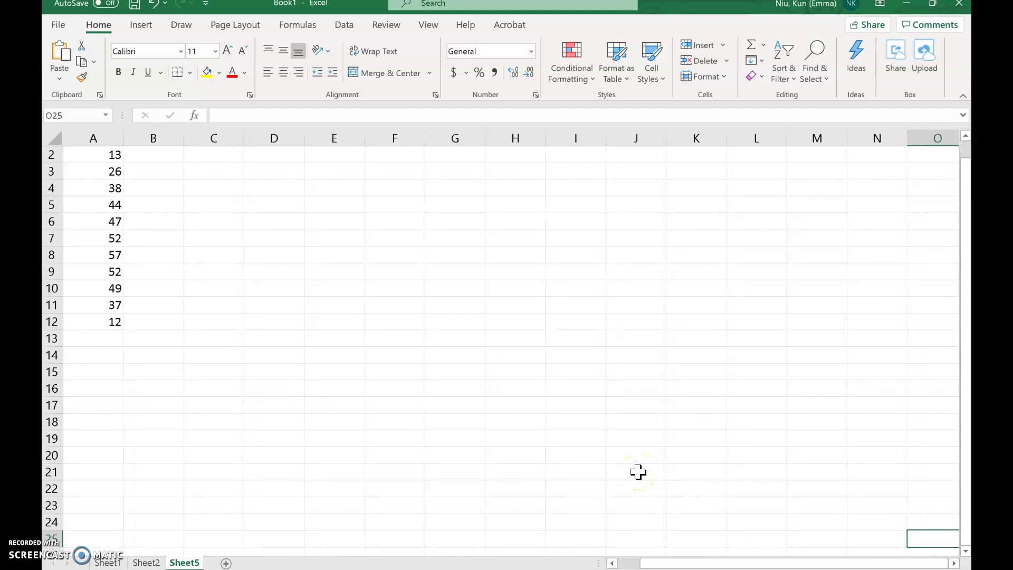
{"action": "scroll", "coordinate": [638, 472], "scroll_direction": "up", "scroll_amount": 1}
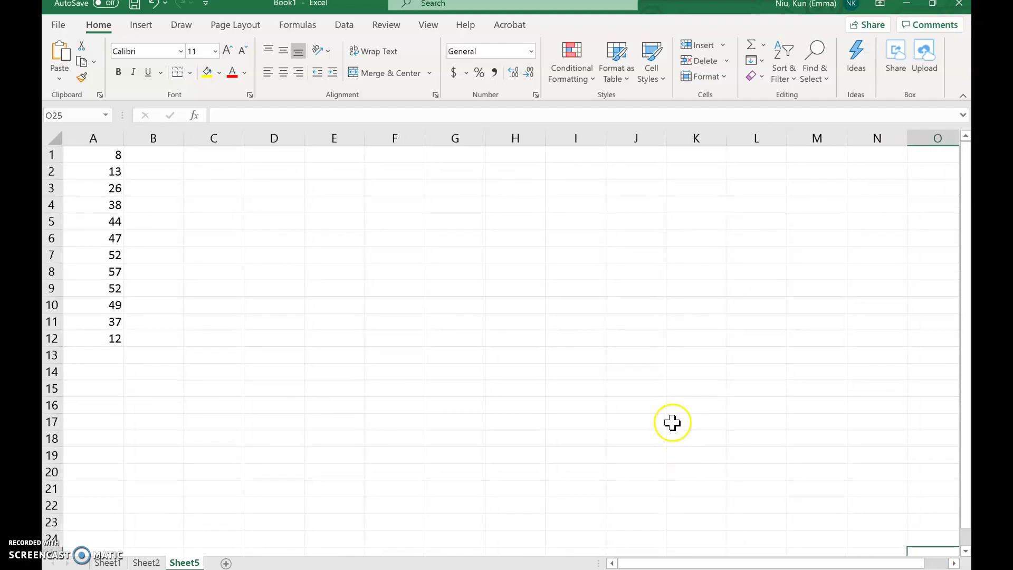
{"action": "scroll", "coordinate": [506, 343], "scroll_direction": "up", "scroll_amount": 1, "text": "ctrl"}
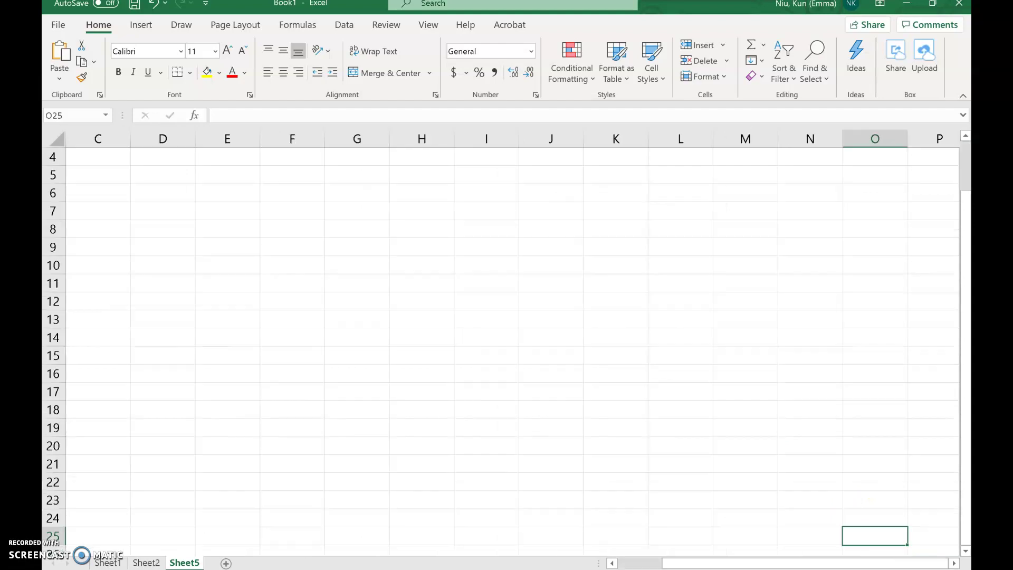
{"action": "scroll", "coordinate": [464, 398], "scroll_direction": "left", "scroll_amount": 2}
{"action": "scroll", "coordinate": [464, 398], "scroll_direction": "up", "scroll_amount": 4}
{"action": "left_click", "coordinate": [263, 177]}
{"action": "left_click", "coordinate": [224, 174]}
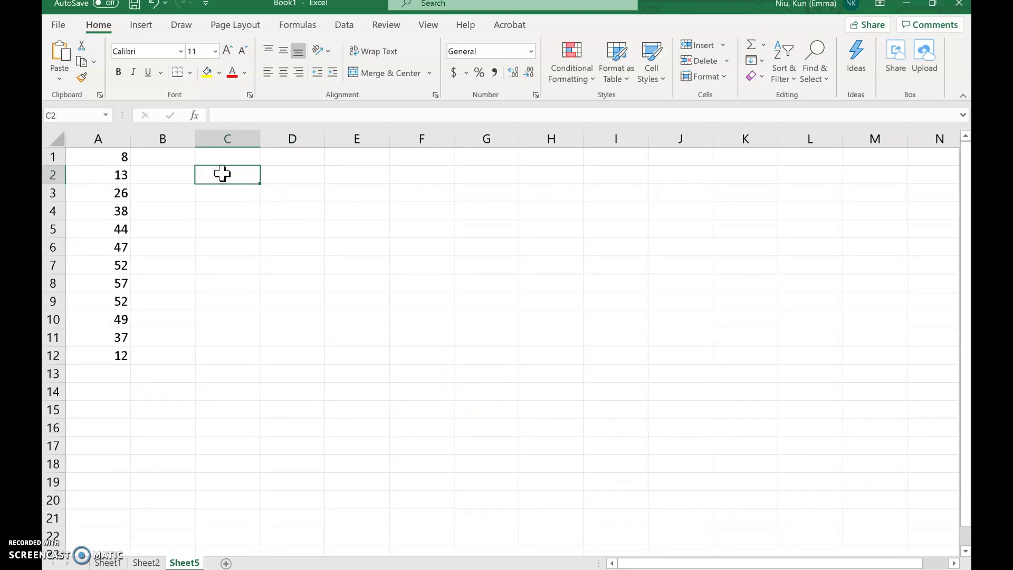
{"action": "type", "text": "min"}
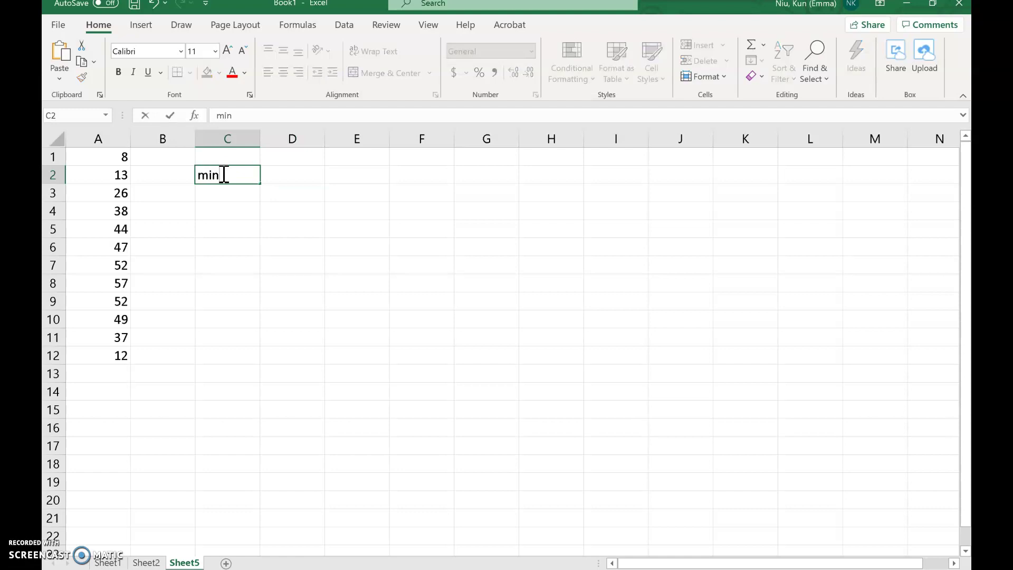
{"action": "key", "text": "Return"}
{"action": "type", "text": "Q1"}
{"action": "key", "text": "Return"}
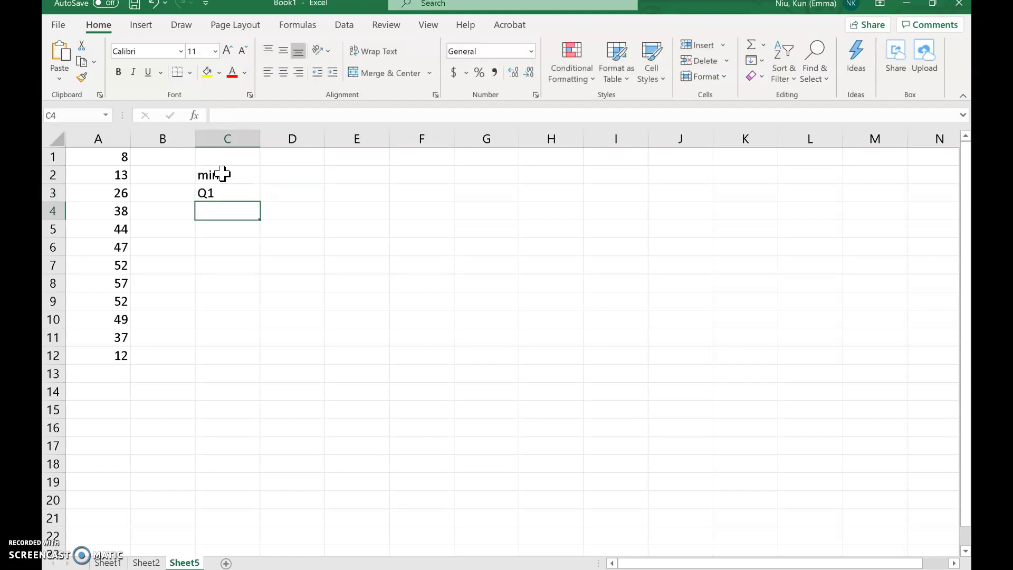
{"action": "type", "text": "Median"}
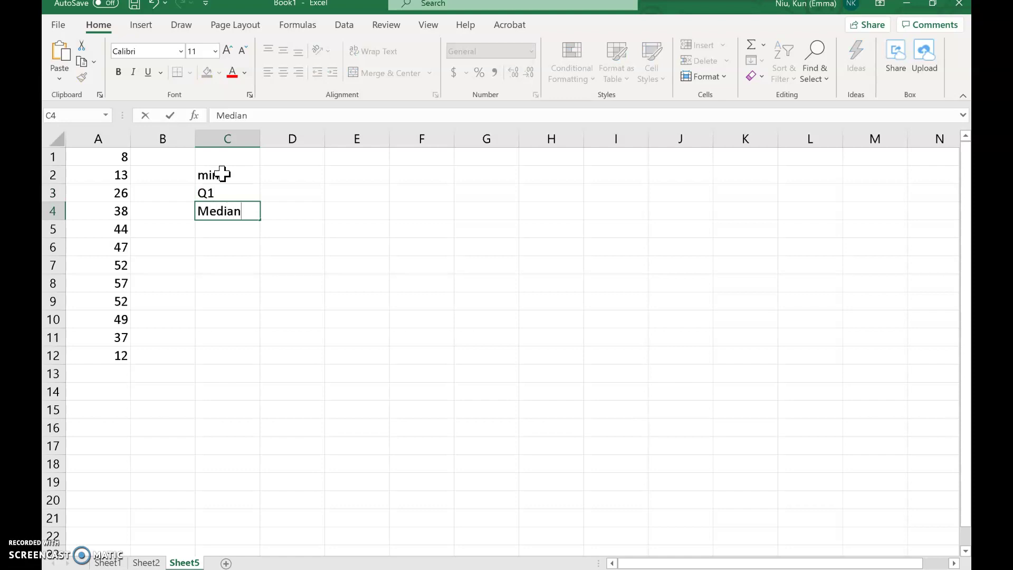
{"action": "key", "text": "Return"}
{"action": "type", "text": "Q3"}
{"action": "key", "text": "Return"}
{"action": "type", "text": "Max"}
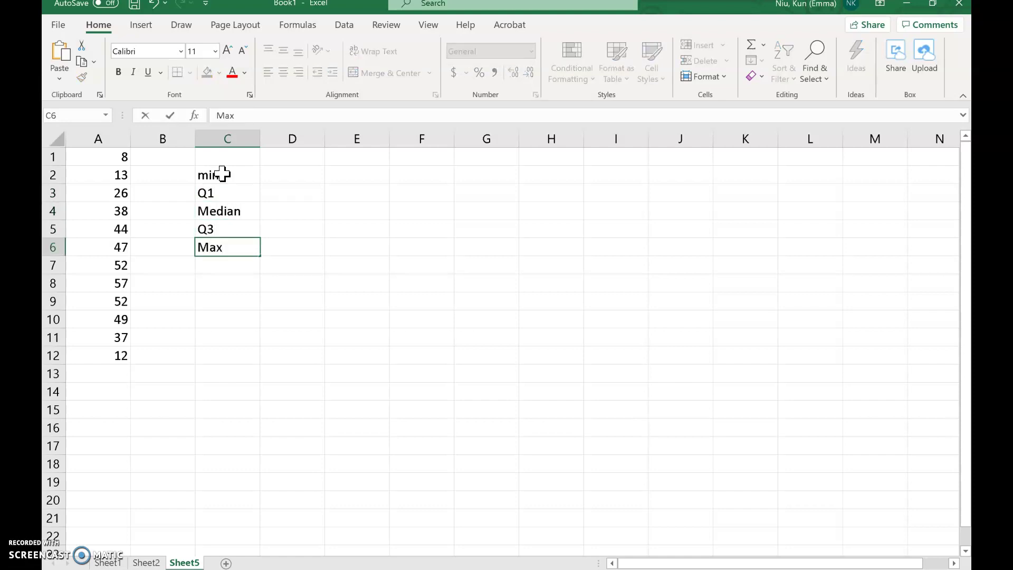
{"action": "key", "text": "Tab"}
Calculate the median of A1:A12 in cell D4 with the MEDIAN function
{"action": "key", "text": "Up"}
{"action": "key", "text": "Up"}
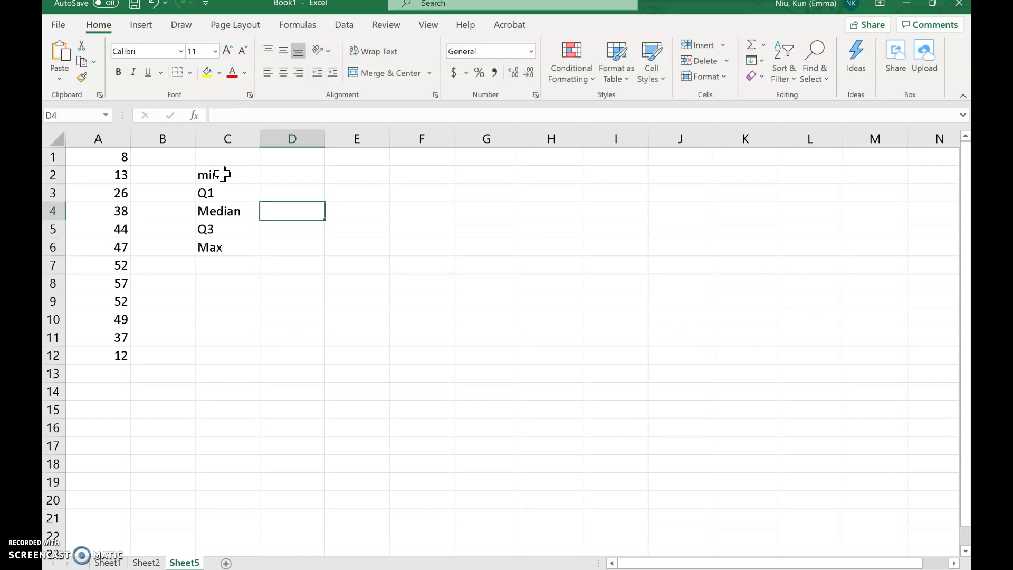
{"action": "type", "text": "="}
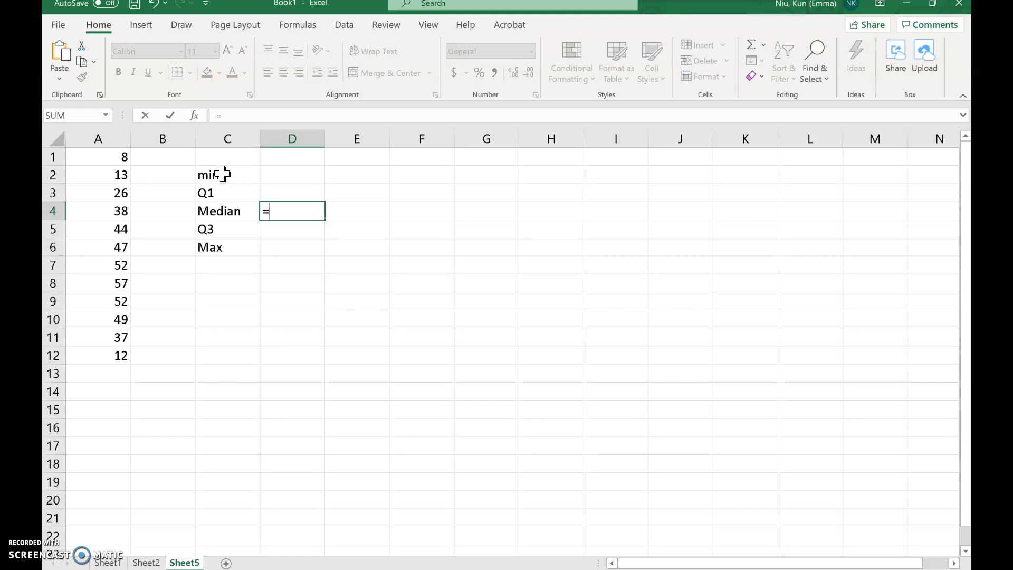
{"action": "type", "text": "median"}
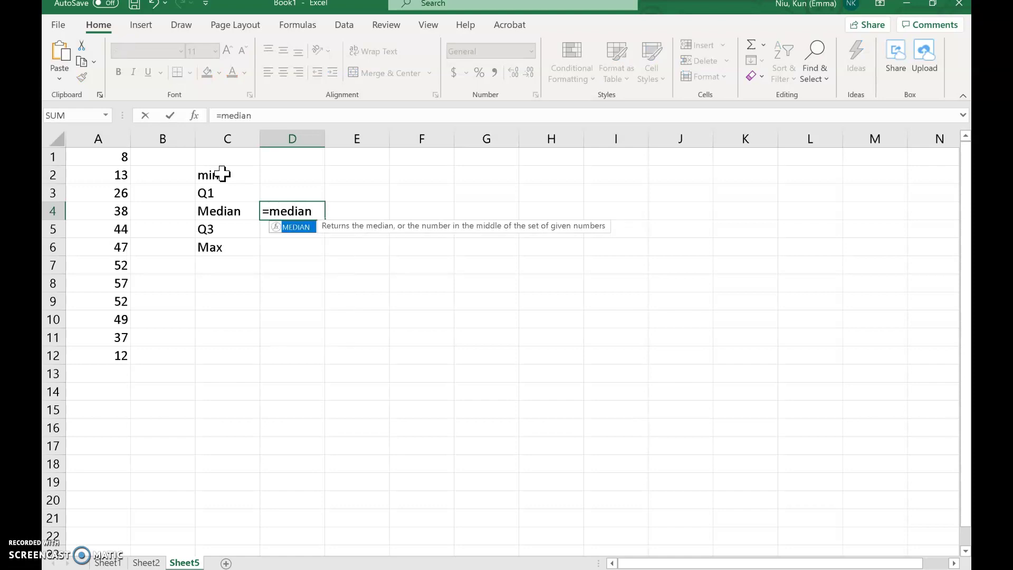
{"action": "type", "text": "("}
{"action": "left_click_drag", "start_coordinate": [117, 156], "coordinate": [107, 354]}
{"action": "key", "text": "Return"}
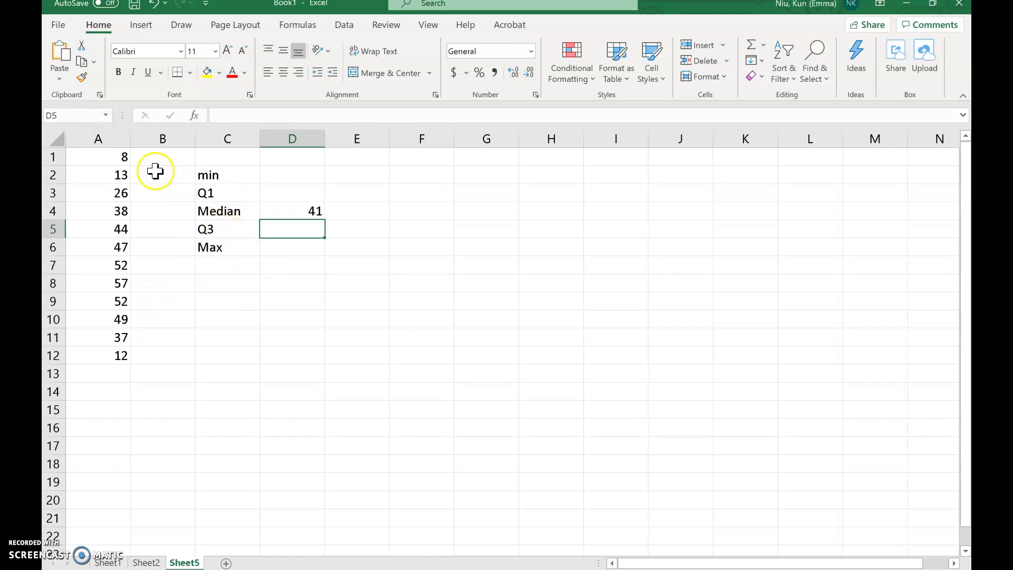
Sort the temperatures in A1:A12 from smallest to largest
{"action": "left_click_drag", "start_coordinate": [122, 153], "coordinate": [110, 362]}
{"action": "left_click", "coordinate": [791, 65]}
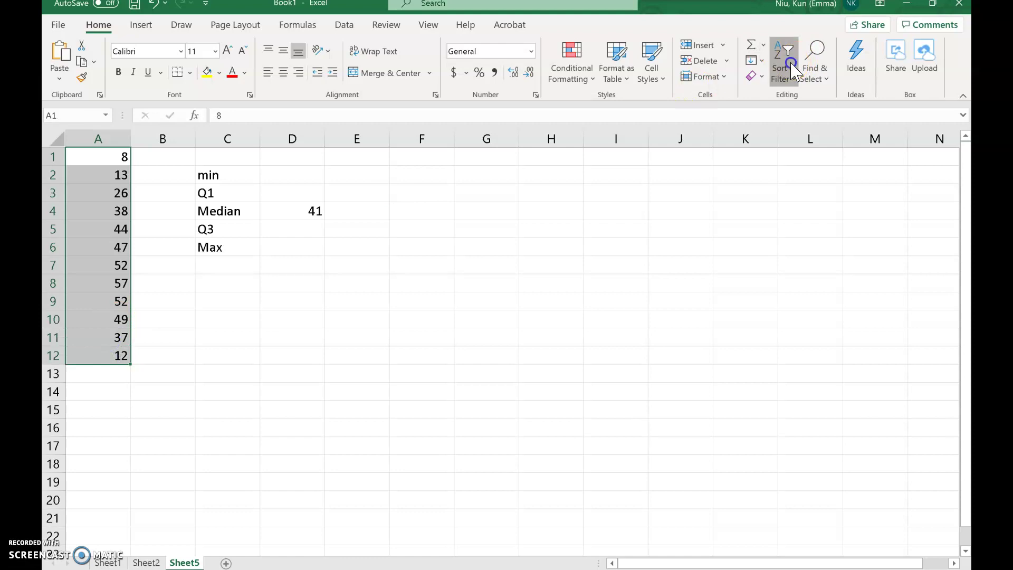
{"action": "left_click", "coordinate": [809, 98]}
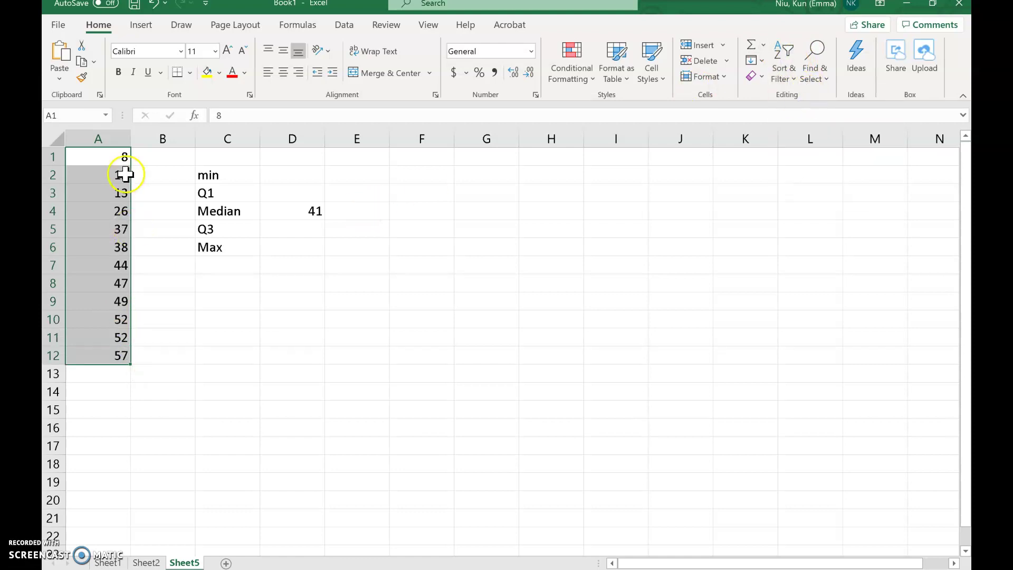
{"action": "left_click", "coordinate": [170, 246]}
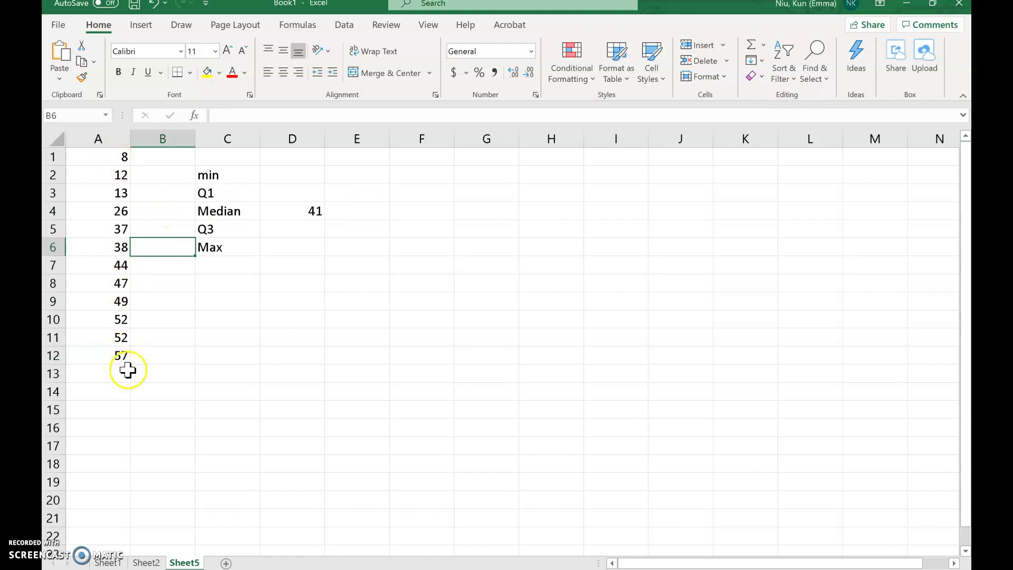
Enter 8 as the minimum in cell D2 and 57 as the maximum in cell D6
{"action": "left_click", "coordinate": [287, 169]}
{"action": "type", "text": "8"}
{"action": "key", "text": "Return"}
{"action": "key", "text": "Return"}
{"action": "key", "text": "Return"}
{"action": "key", "text": "Return"}
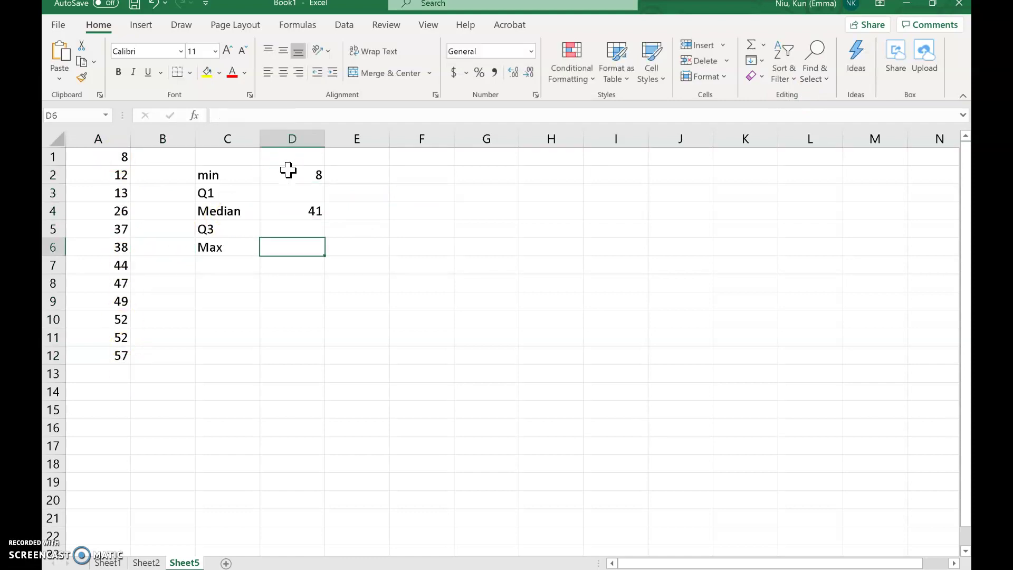
{"action": "type", "text": "57"}
{"action": "key", "text": "Tab"}
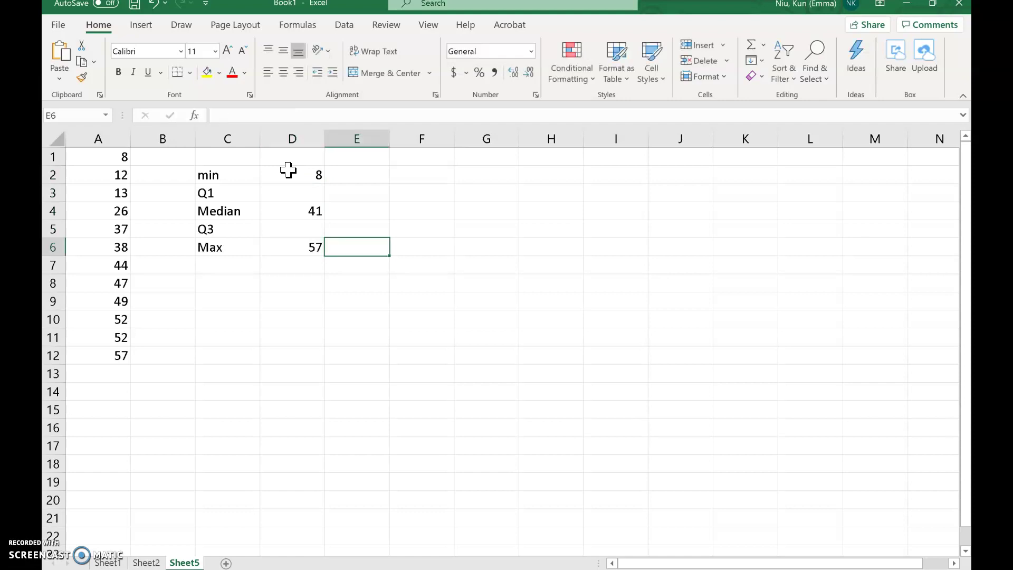
{"action": "key", "text": "Down"}
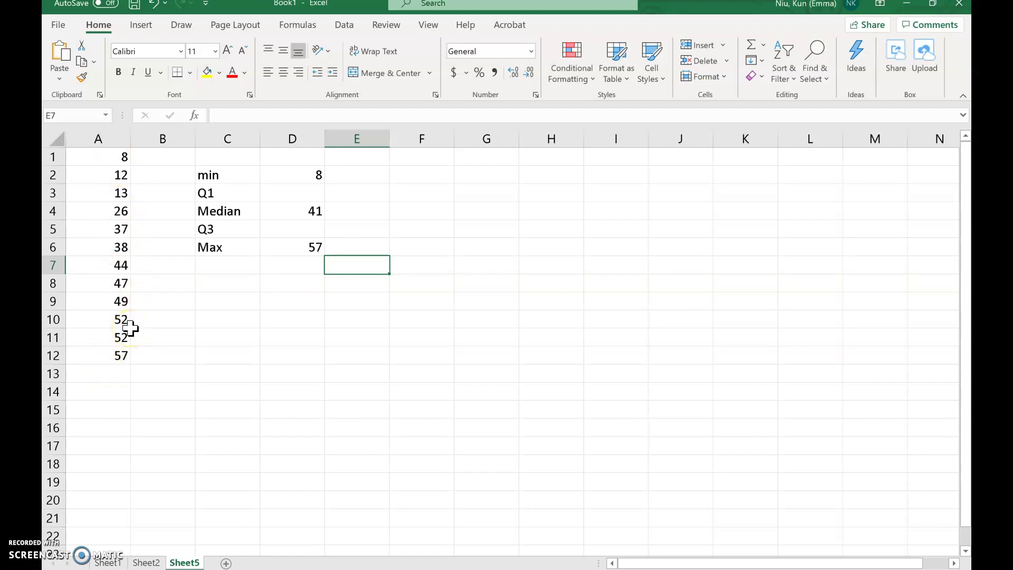
Go through the sorted temperatures in column A cell by cell to count the values in the lower and upper halves
{"action": "left_click", "coordinate": [112, 158]}
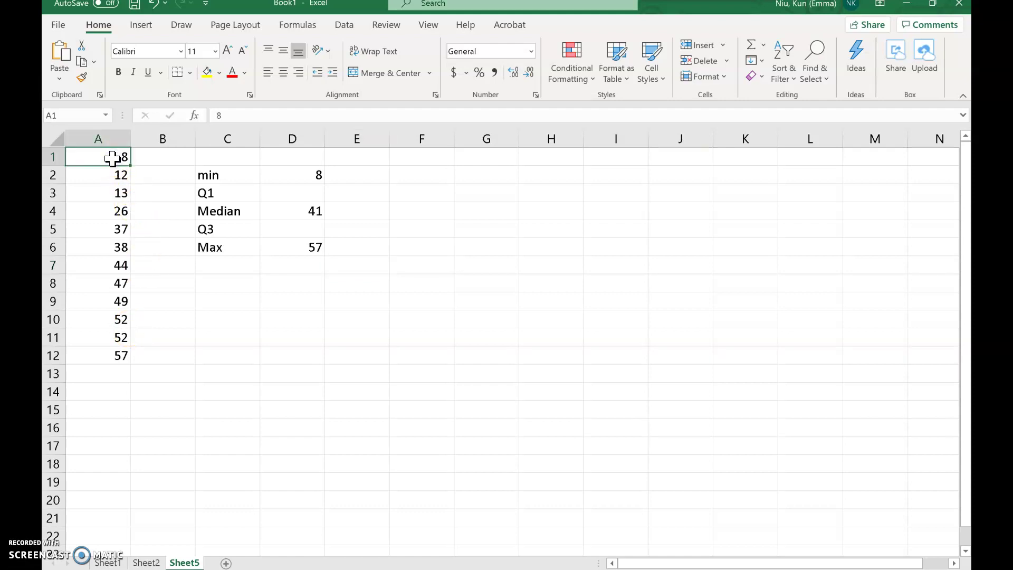
{"action": "key", "text": "Down"}
{"action": "key", "text": "Down"}
{"action": "key", "text": "Down"}
{"action": "key", "text": "Down"}
{"action": "key", "text": "Down"}
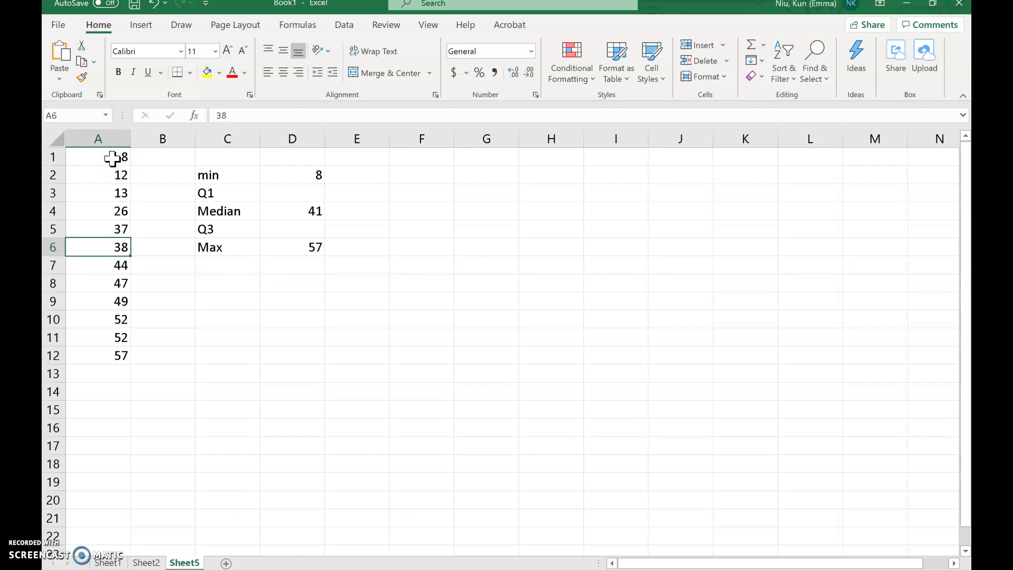
{"action": "key", "text": "Up"}
{"action": "key", "text": "Up"}
{"action": "key", "text": "Up"}
{"action": "key", "text": "Up"}
{"action": "key", "text": "Up"}
{"action": "key", "text": "Down"}
{"action": "key", "text": "Down"}
{"action": "key", "text": "Down"}
{"action": "key", "text": "Down"}
{"action": "key", "text": "Down"}
{"action": "key", "text": "Down"}
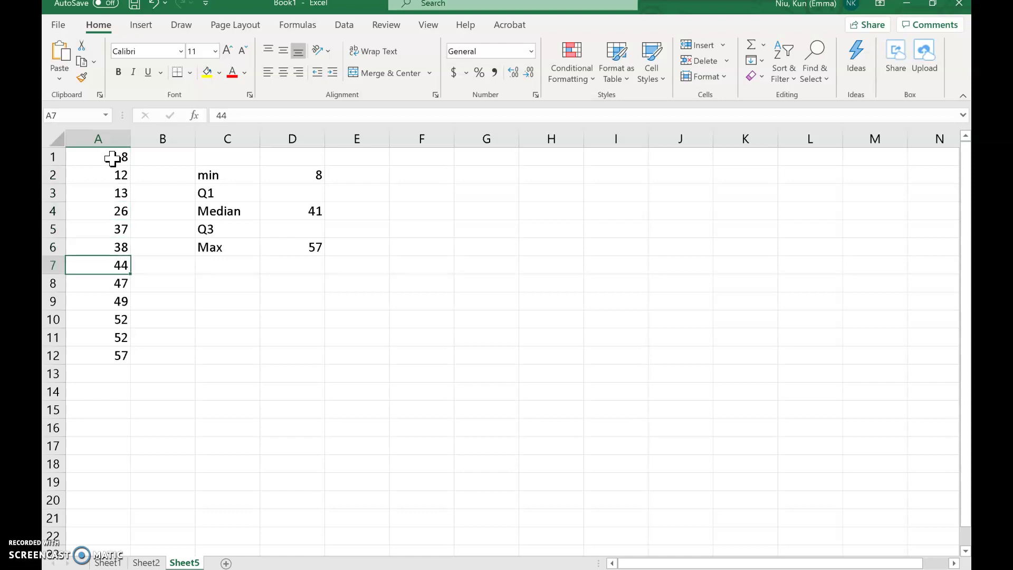
{"action": "key", "text": "Down"}
{"action": "key", "text": "Down"}
{"action": "key", "text": "Down"}
{"action": "key", "text": "Down"}
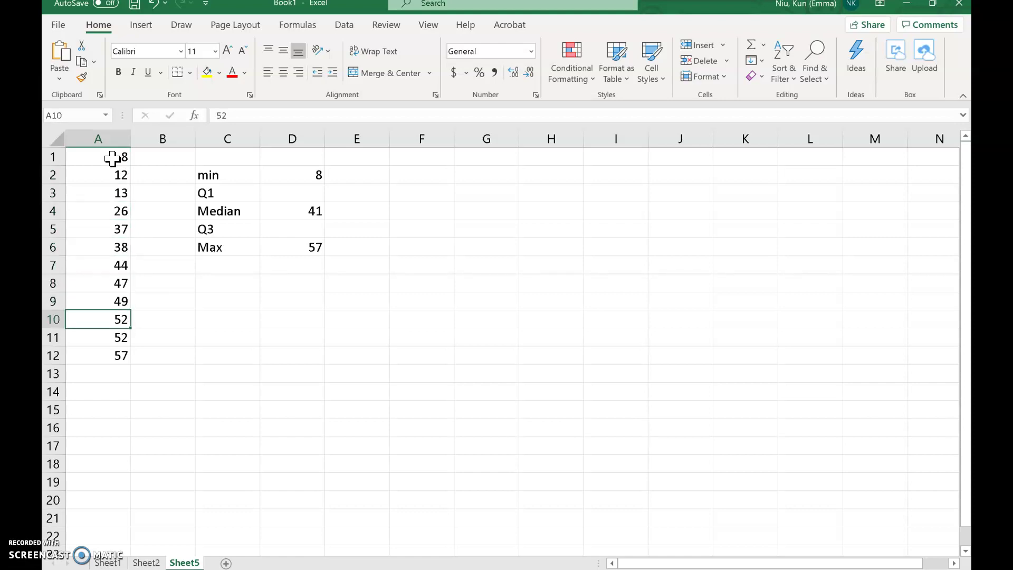
{"action": "key", "text": "Down"}
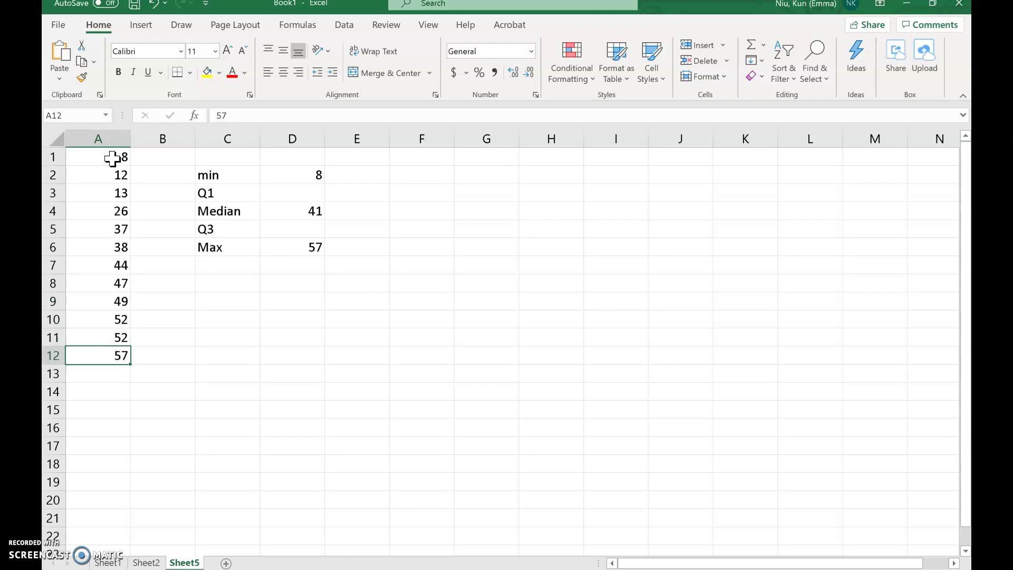
{"action": "key", "text": "Up"}
{"action": "key", "text": "Up"}
{"action": "key", "text": "Up"}
{"action": "key", "text": "Up"}
{"action": "key", "text": "Up"}
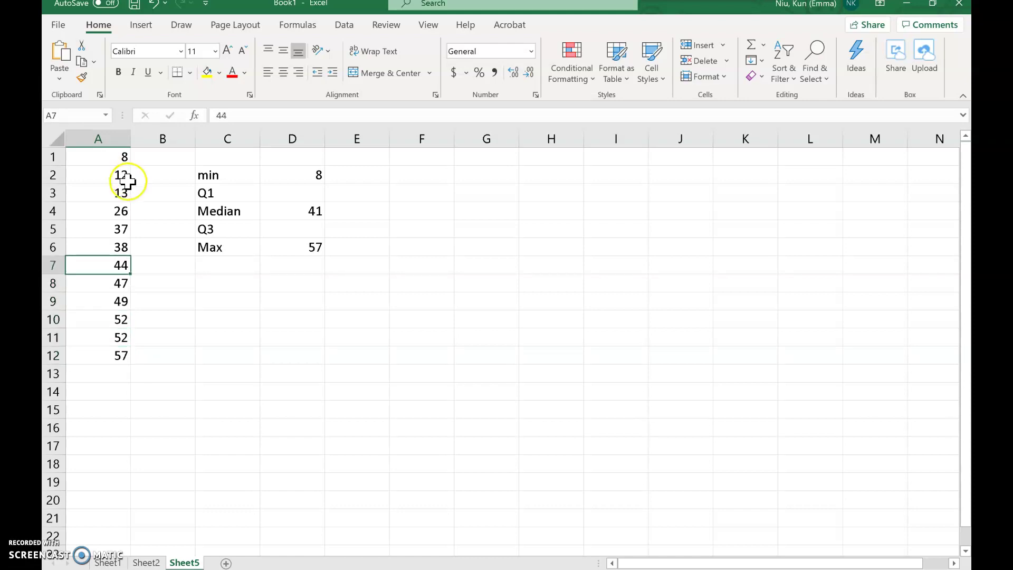
Add a bottom border to A6:B6 to divide the sorted data into halves, and check the two middle values in A6:A7
{"action": "left_click_drag", "start_coordinate": [90, 247], "coordinate": [162, 253]}
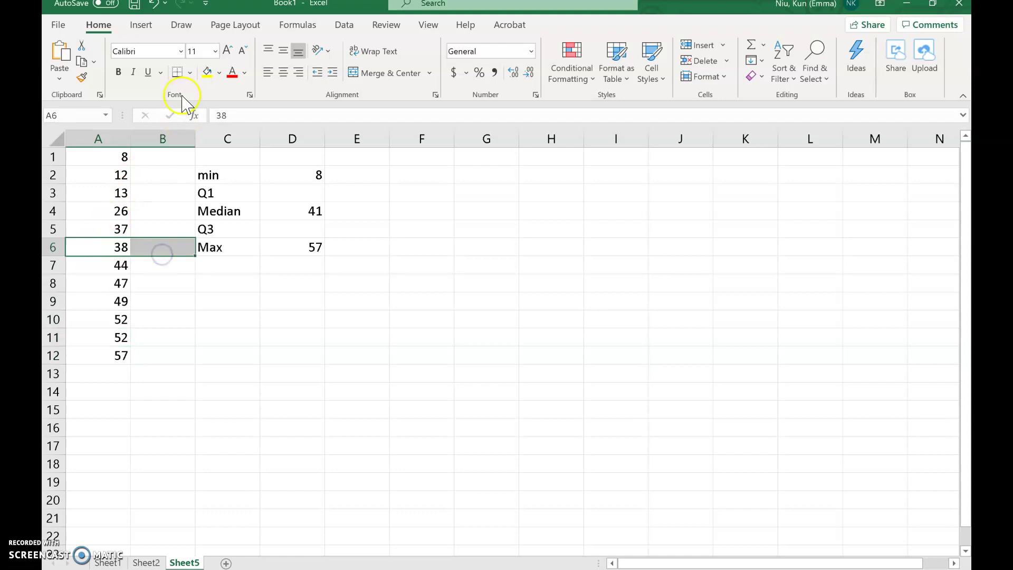
{"action": "left_click", "coordinate": [177, 72]}
{"action": "left_click", "coordinate": [146, 287]}
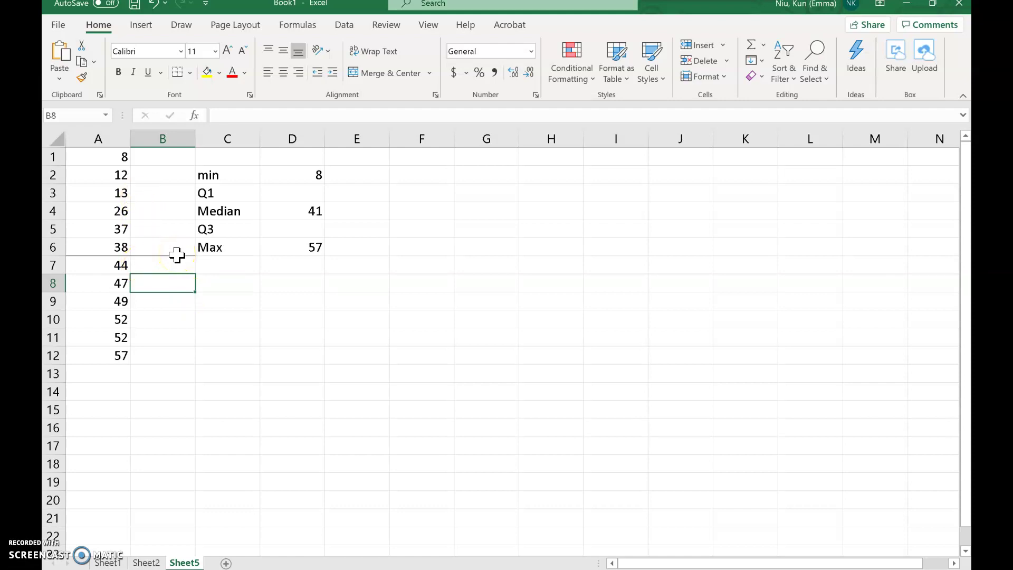
{"action": "left_click_drag", "start_coordinate": [118, 248], "coordinate": [117, 262]}
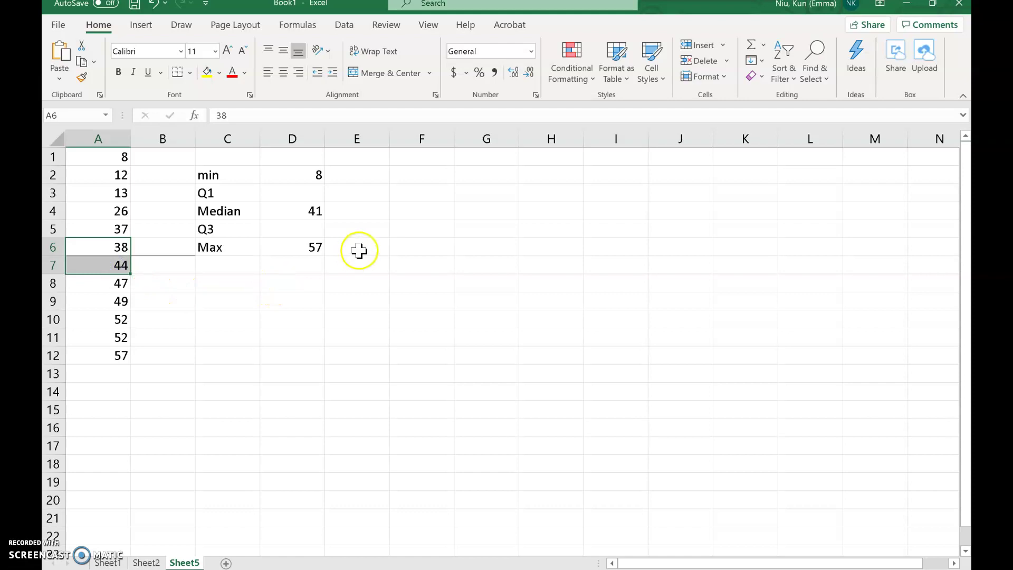
{"action": "left_click", "coordinate": [370, 213]}
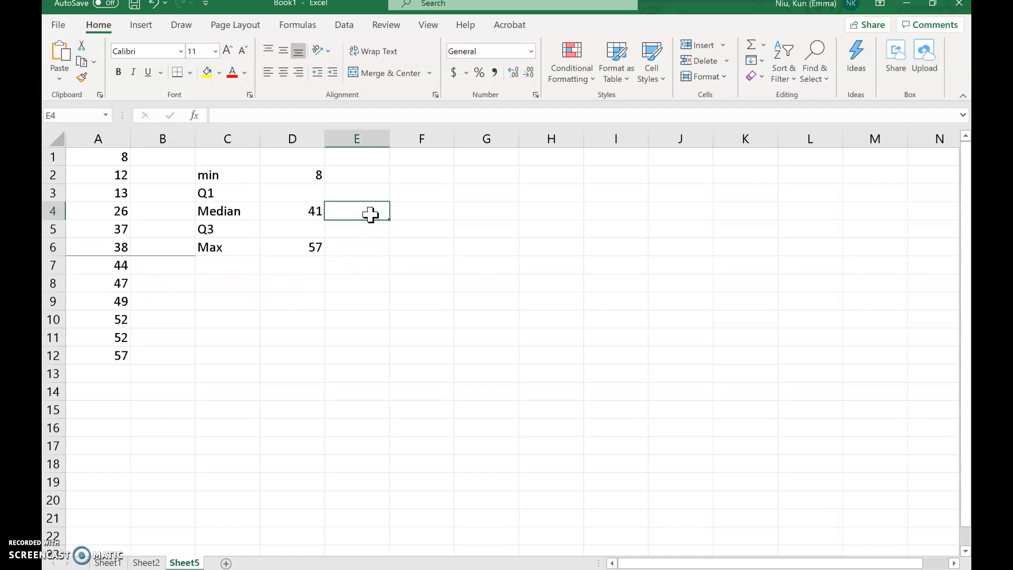
Add the note "(even number data)" in E4 beside the median and fit column E's width to the text
{"action": "type", "text": "(even"}
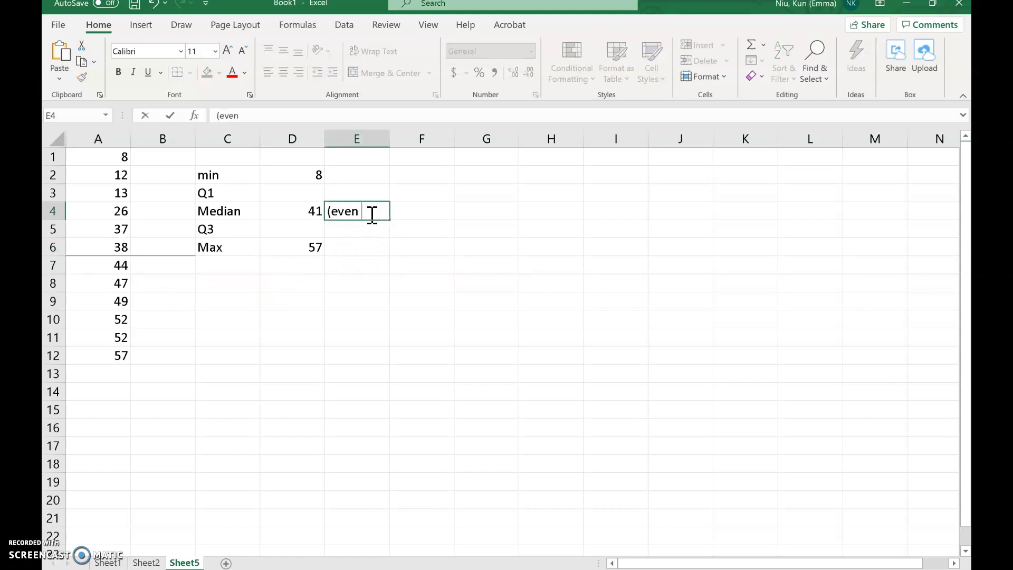
{"action": "type", "text": " number dat"}
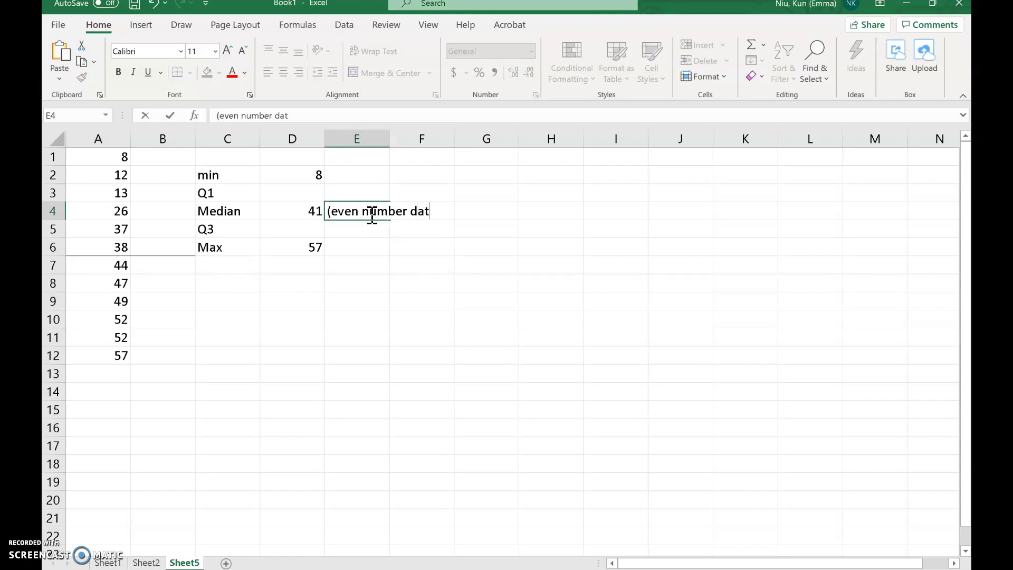
{"action": "type", "text": "a)"}
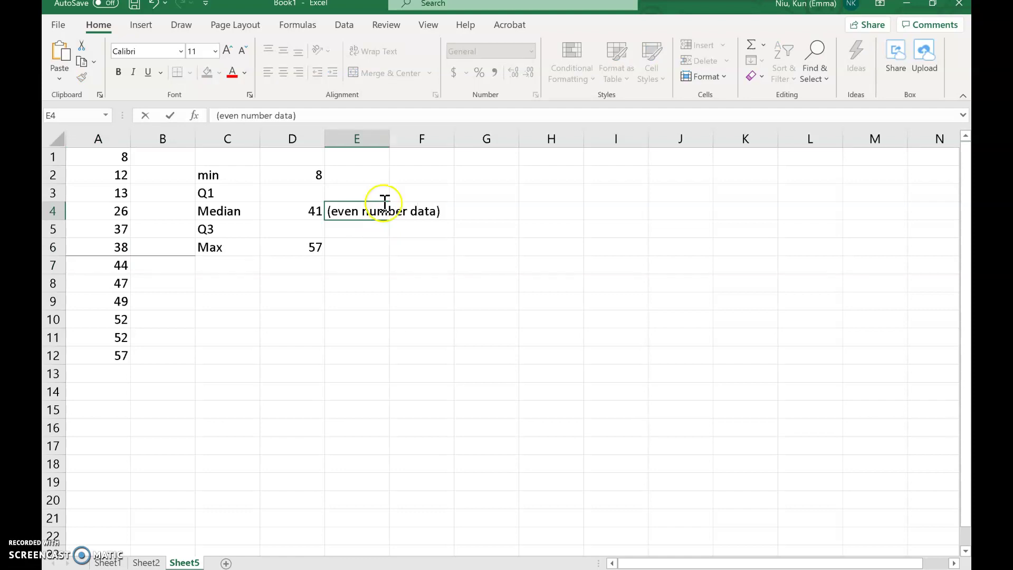
{"action": "left_click", "coordinate": [396, 138]}
{"action": "double_click", "coordinate": [389, 138]}
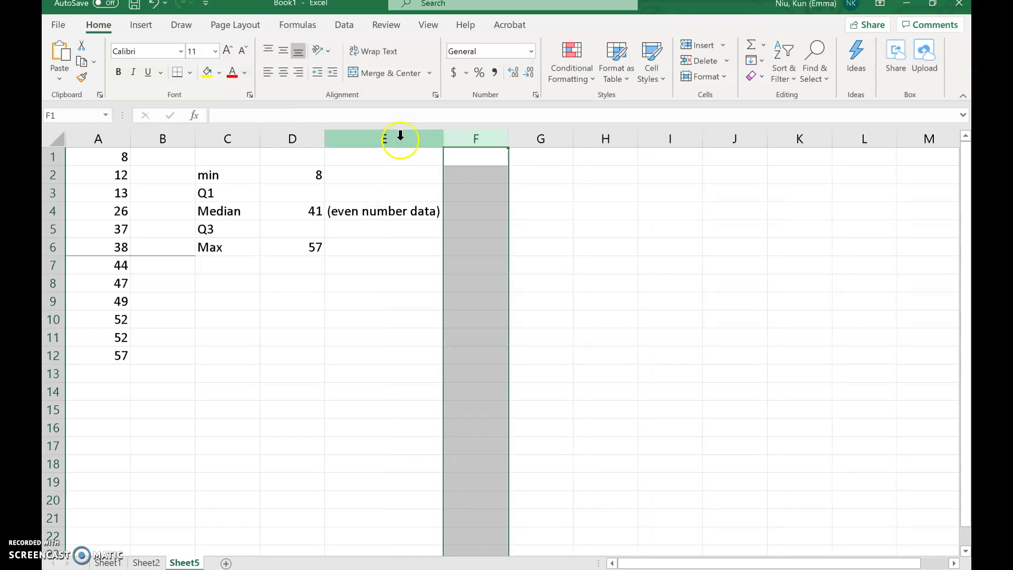
Enter "median is the average of the middle two data (38+44)/2" in F4 and fit column F's width to it
{"action": "left_click", "coordinate": [489, 215]}
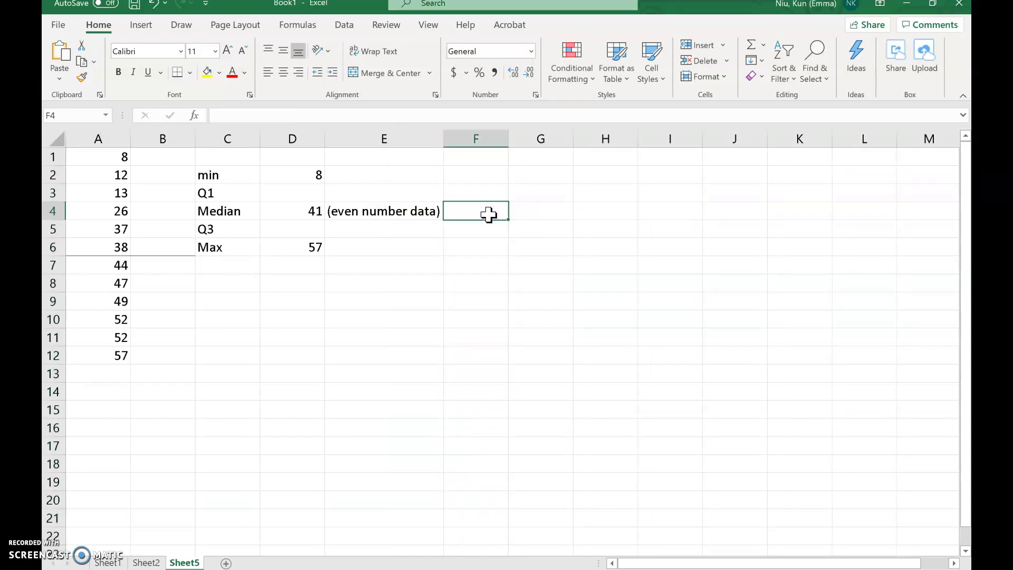
{"action": "type", "text": "median"}
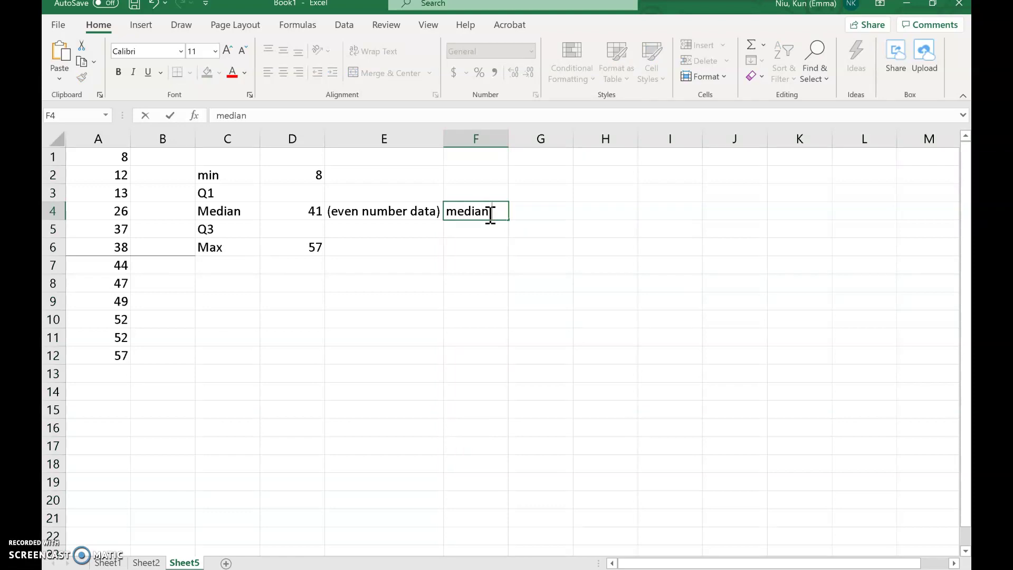
{"action": "type", "text": " is the average of the "}
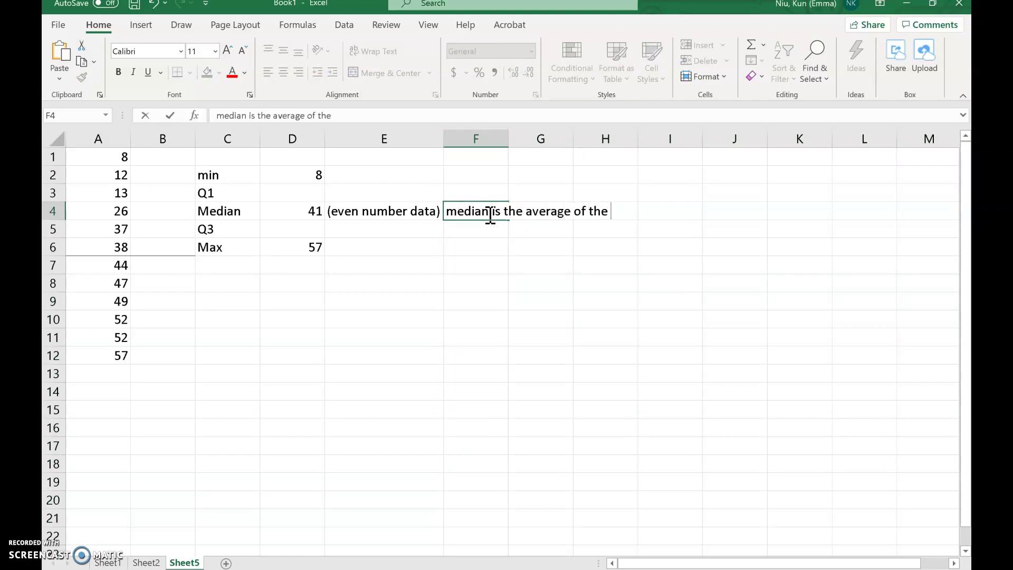
{"action": "type", "text": "middle two "}
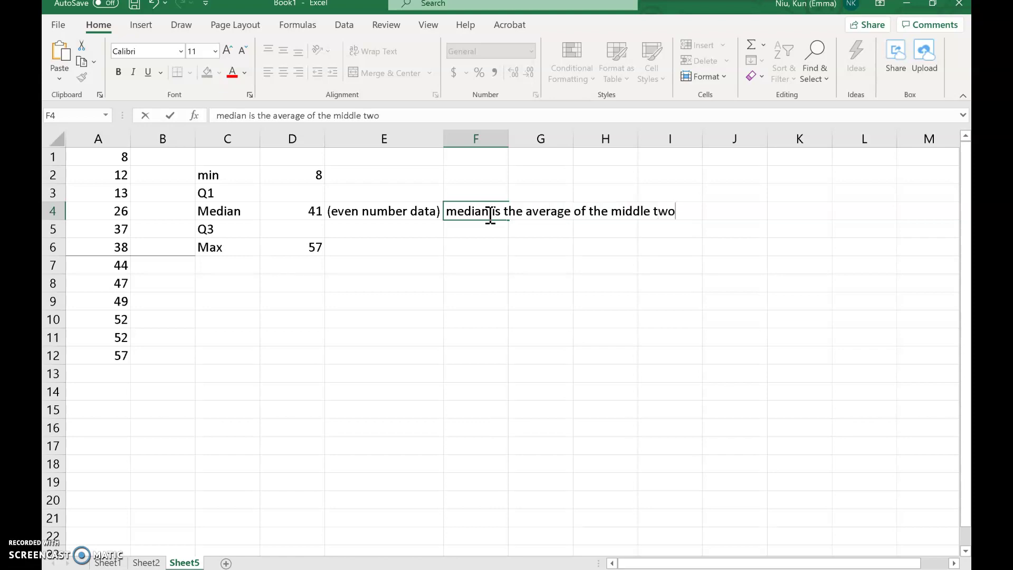
{"action": "type", "text": "data ("}
{"action": "type", "text": "38+44)"}
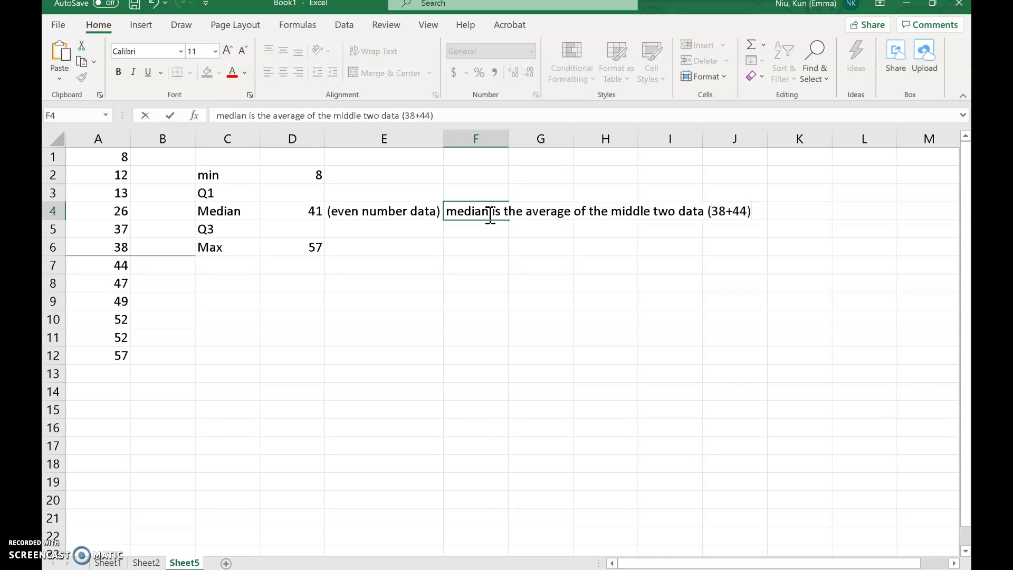
{"action": "type", "text": "/2"}
{"action": "left_click", "coordinate": [581, 296]}
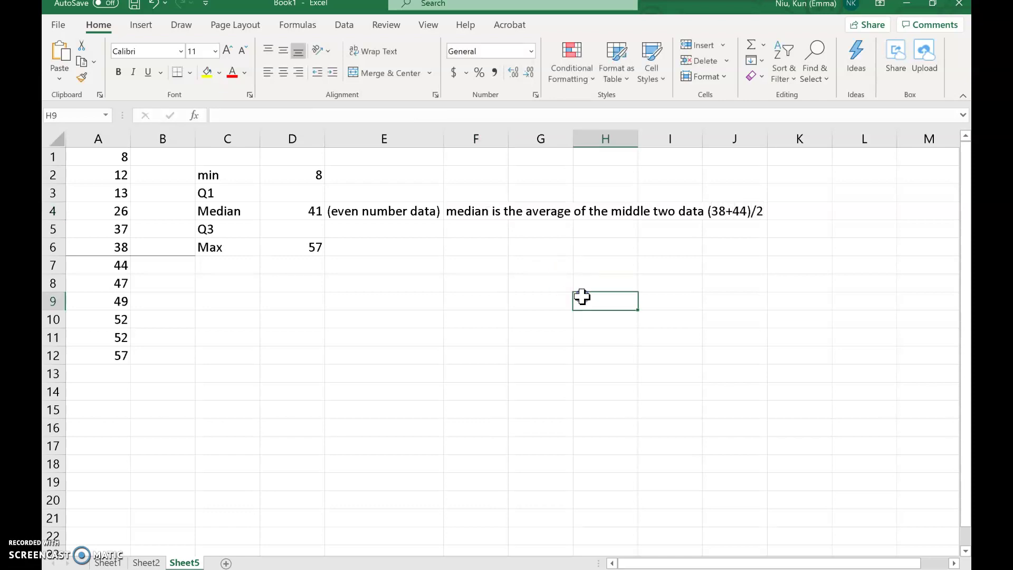
{"action": "double_click", "coordinate": [508, 138]}
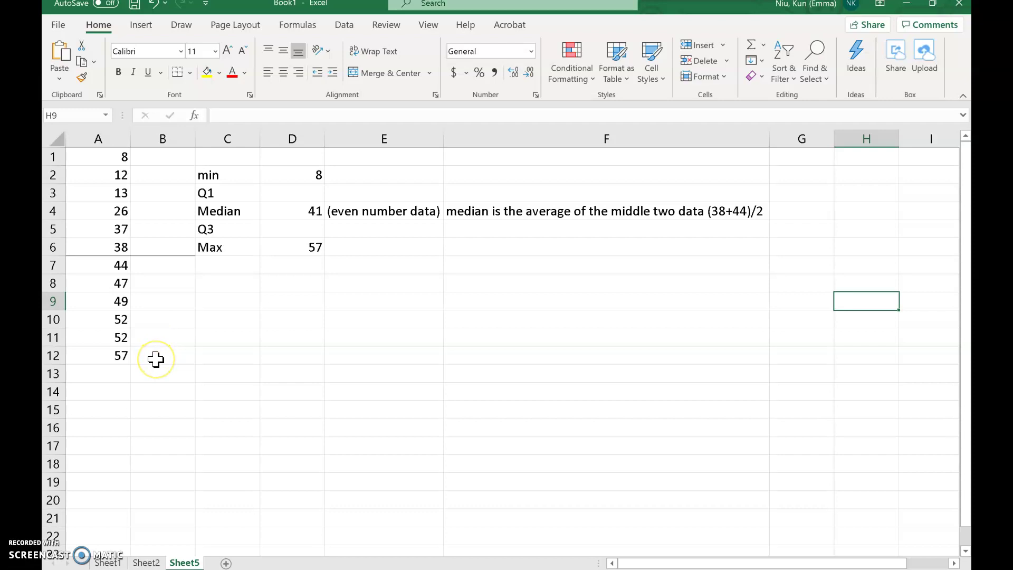
Calculate Q1 in D3 with the MEDIAN function over the lower half of the data, A1:A6
{"action": "left_click", "coordinate": [287, 190]}
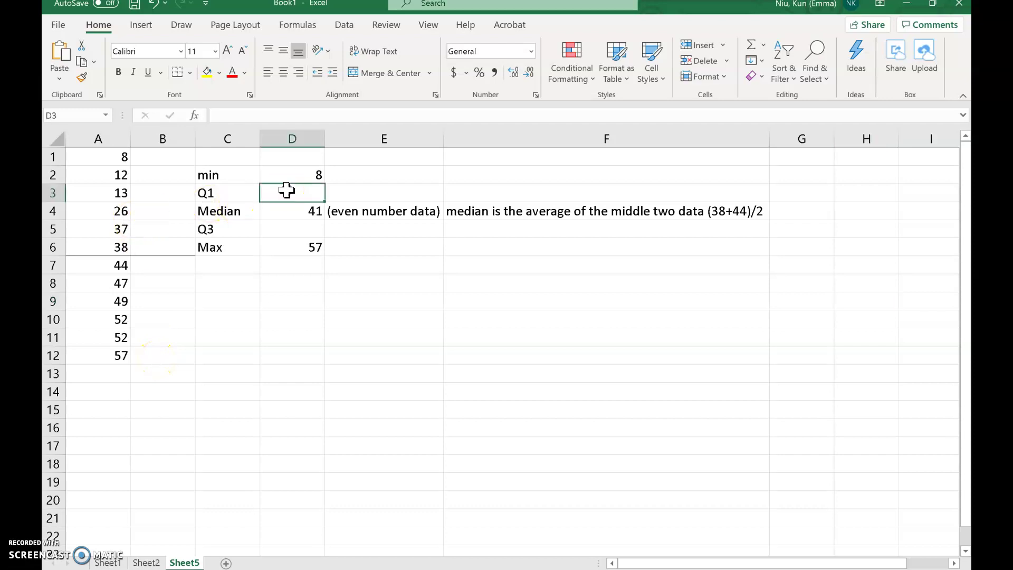
{"action": "type", "text": "=median("}
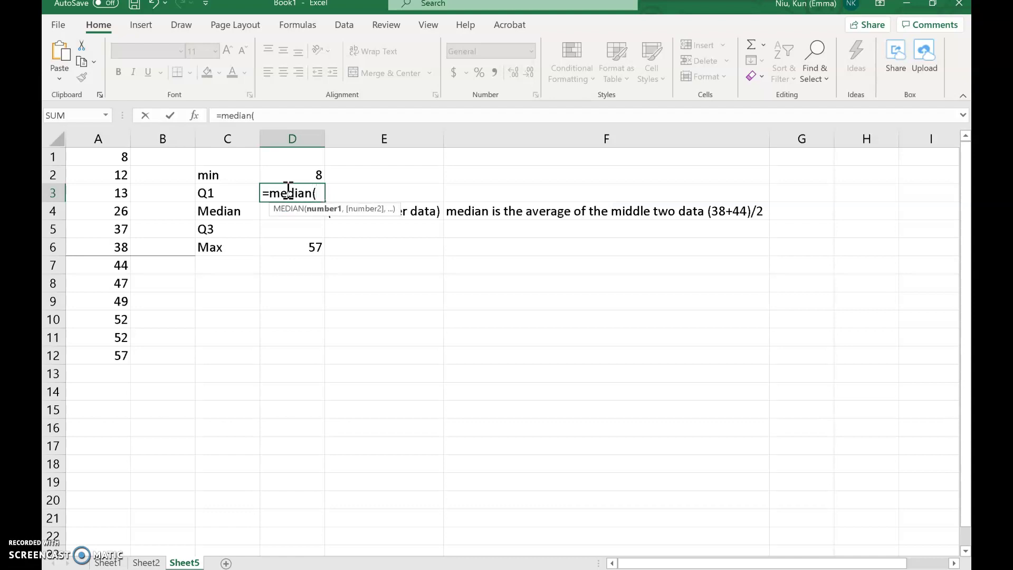
{"action": "left_click_drag", "start_coordinate": [113, 155], "coordinate": [108, 244]}
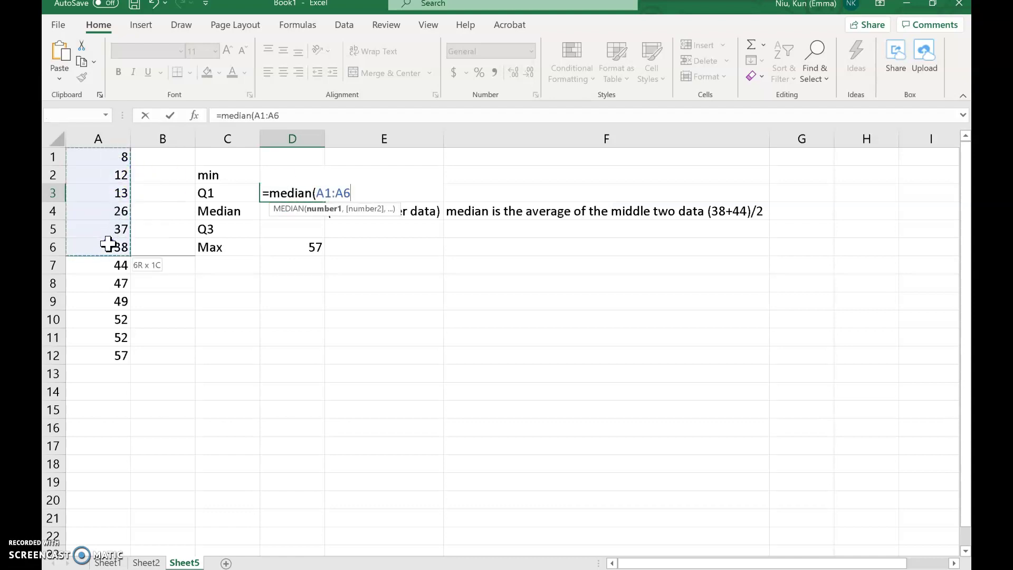
{"action": "left_click", "coordinate": [216, 338]}
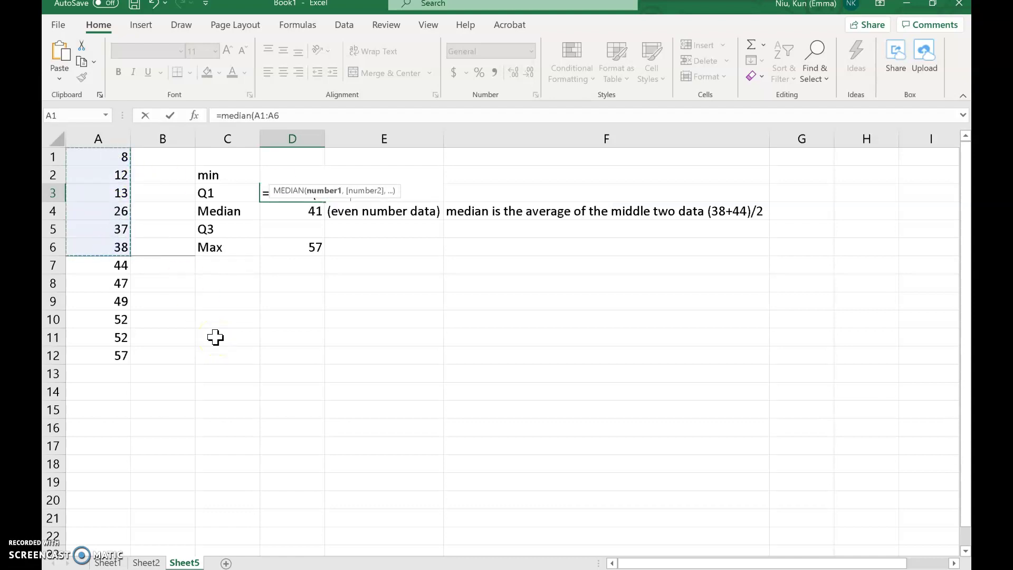
{"action": "key", "text": "Return"}
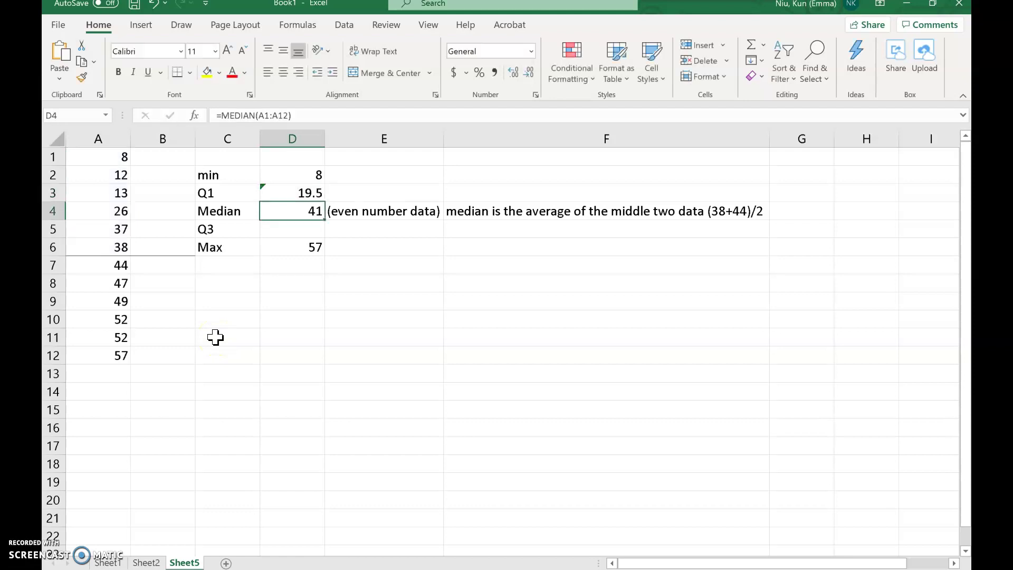
Calculate Q3 in D5 with the MEDIAN function over the upper half of the data, A7:A12
{"action": "key", "text": "Down"}
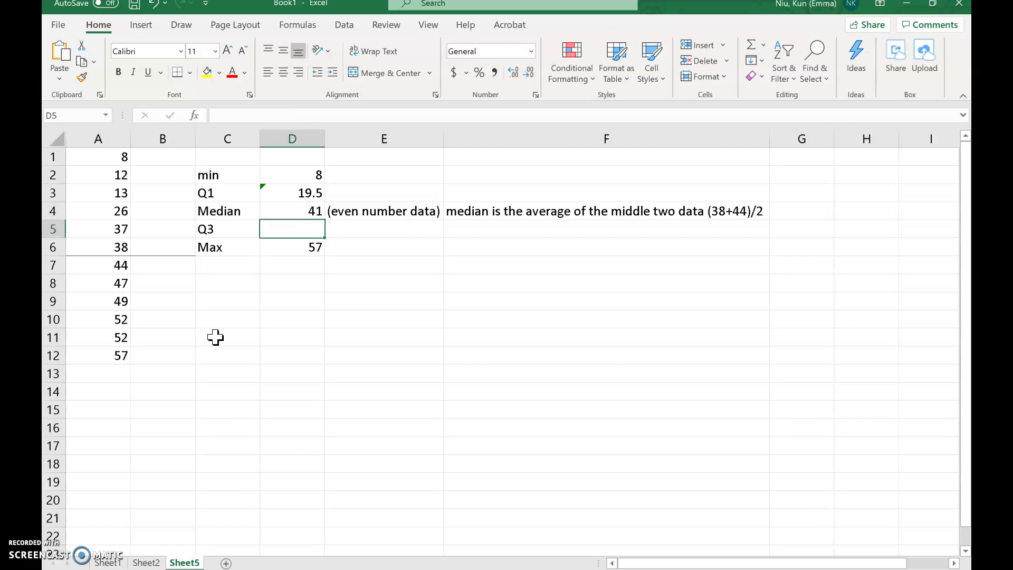
{"action": "type", "text": "=median("}
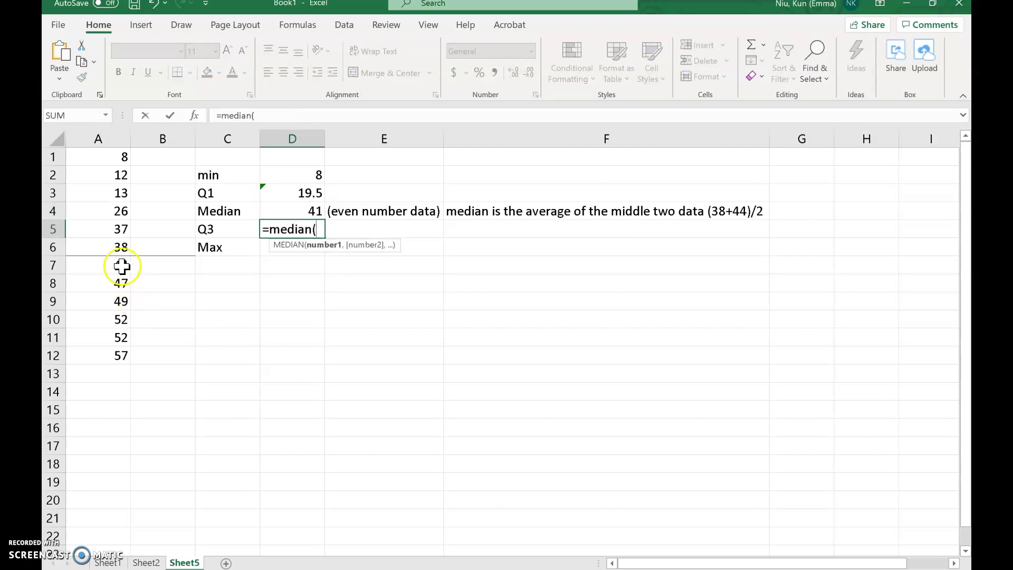
{"action": "left_click_drag", "start_coordinate": [122, 267], "coordinate": [114, 357]}
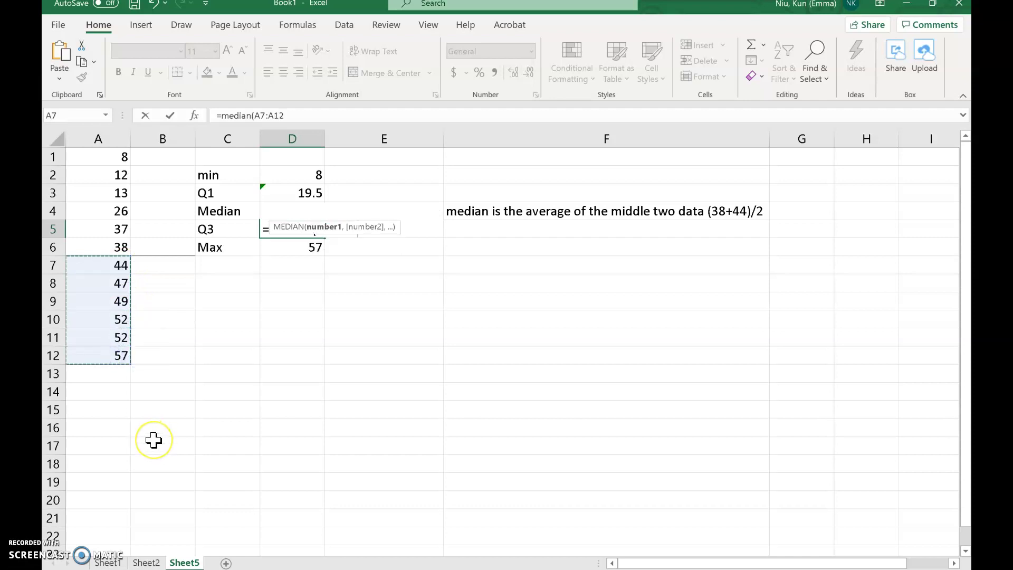
{"action": "type", "text": ")"}
{"action": "key", "text": "Return"}
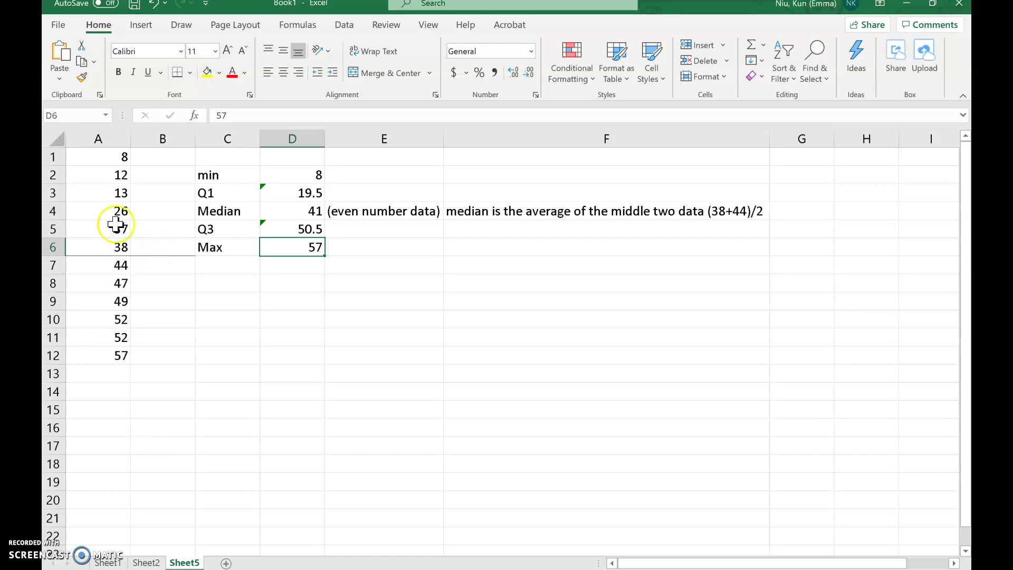
Add bottom borders to A3:B3 and A9:B9 to split the sorted data into quarters
{"action": "left_click_drag", "start_coordinate": [98, 193], "coordinate": [153, 195]}
{"action": "left_click", "coordinate": [178, 72]}
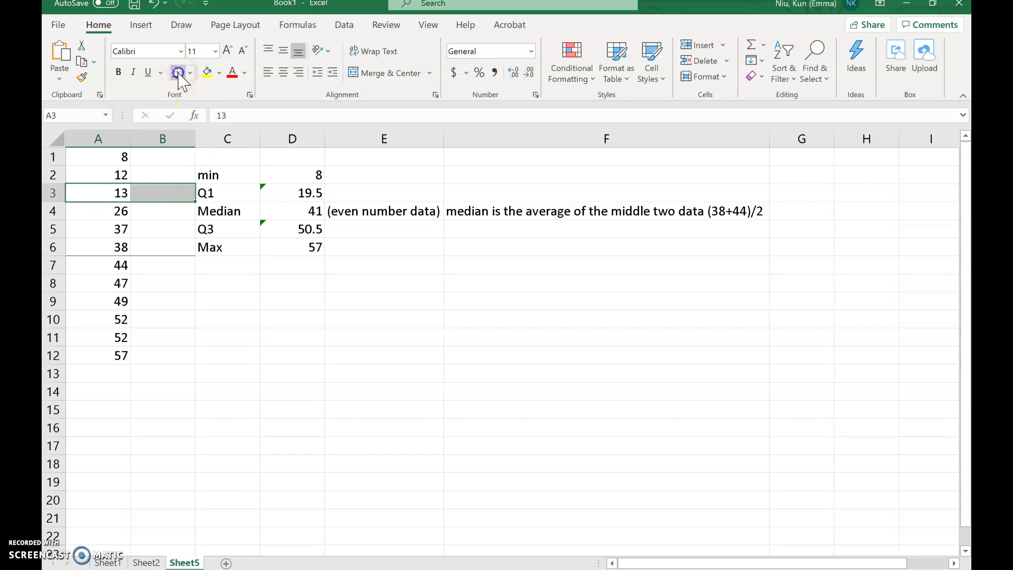
{"action": "left_click", "coordinate": [182, 338]}
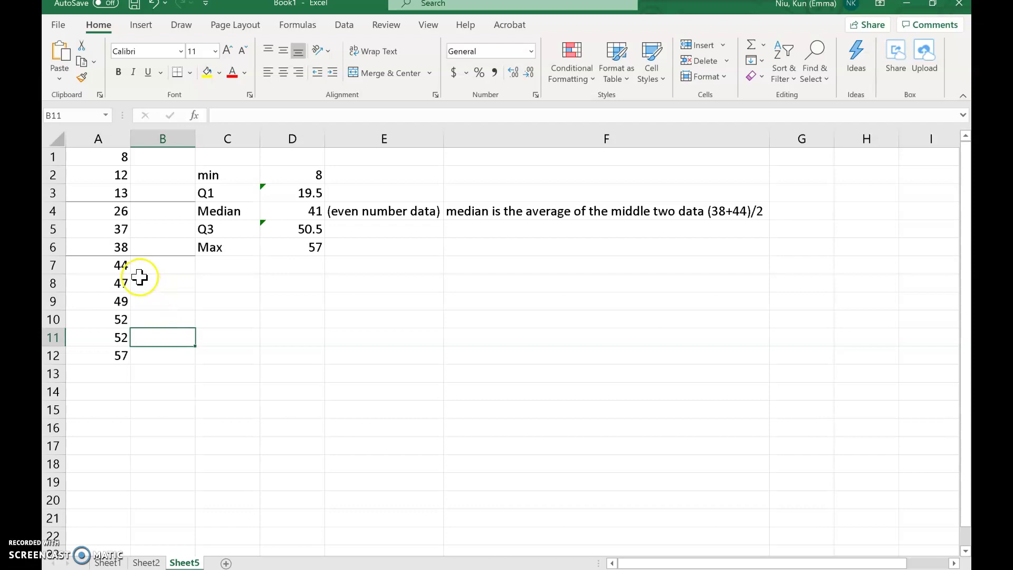
{"action": "left_click_drag", "start_coordinate": [98, 299], "coordinate": [160, 302]}
{"action": "left_click", "coordinate": [178, 72]}
{"action": "left_click", "coordinate": [220, 378]}
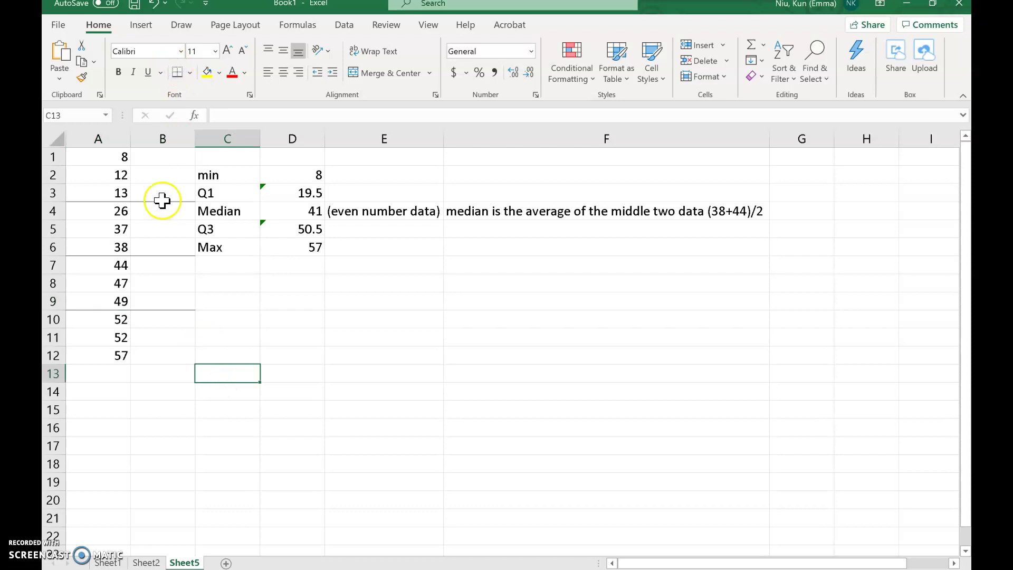
{"action": "left_click", "coordinate": [131, 158]}
Add a new sheet to the workbook and shrink its window so that question 4 of the Google Docs worksheet shows behind it
{"action": "mouse_move", "coordinate": [395, 569]}
{"action": "left_click", "coordinate": [275, 554]}
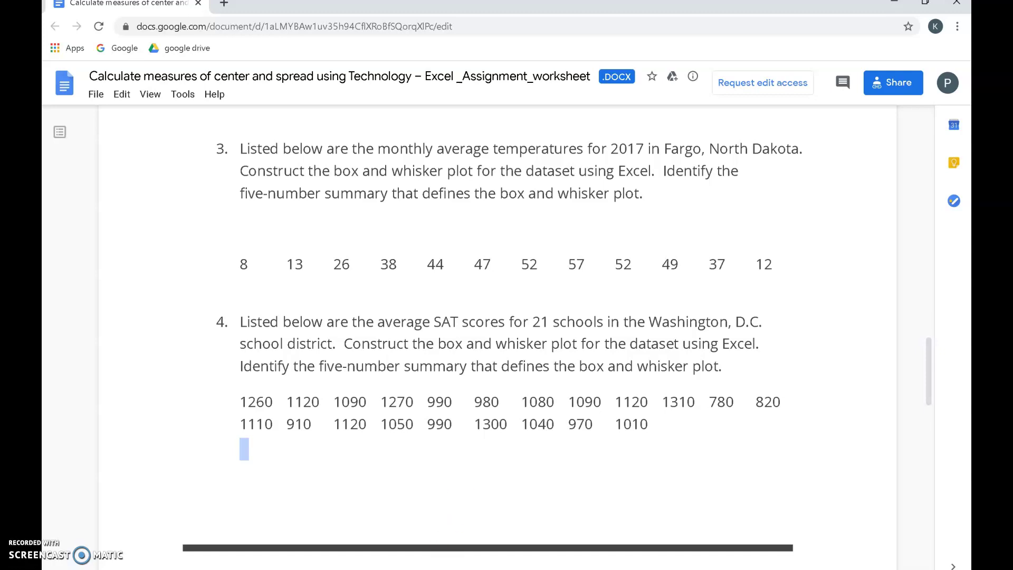
{"action": "key", "text": "alt+Tab"}
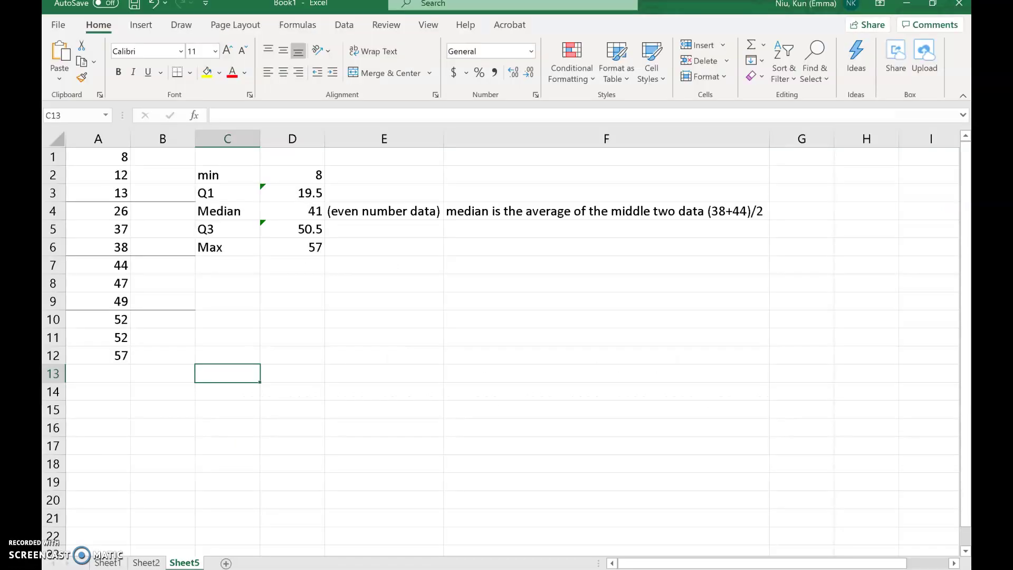
{"action": "left_click", "coordinate": [226, 564]}
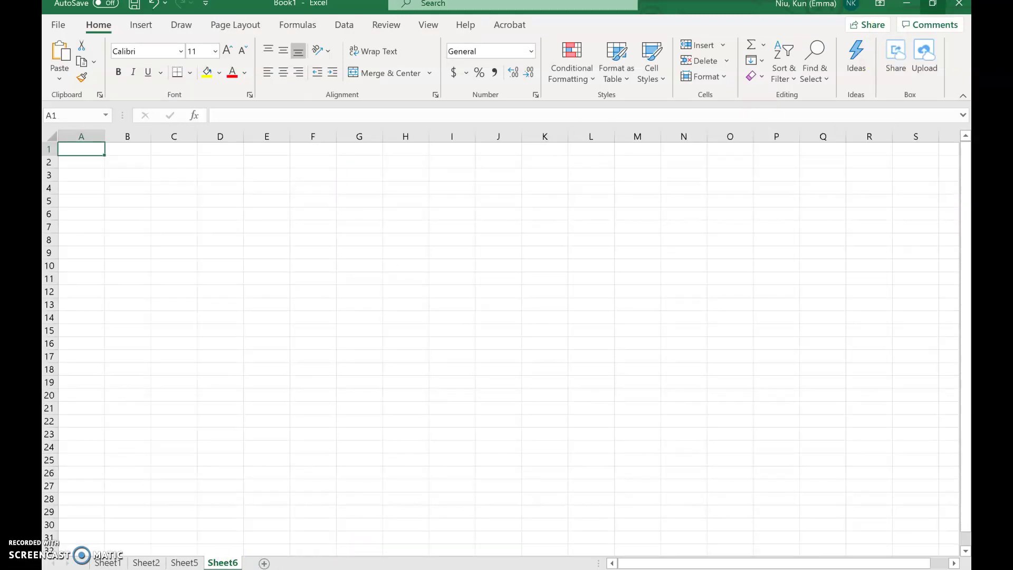
{"action": "left_click", "coordinate": [932, 4]}
{"action": "scroll", "coordinate": [684, 202], "scroll_direction": "down", "scroll_amount": 3}
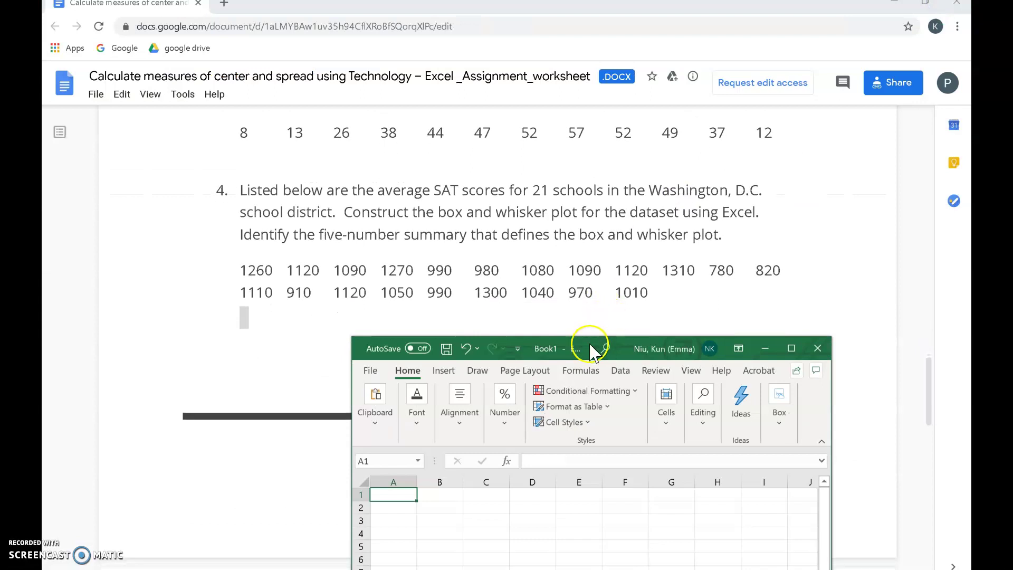
Enter the SAT scores 1260, 1110, 1120 and 910 in cells A1:A4 of the new sheet
{"action": "double_click", "coordinate": [401, 499]}
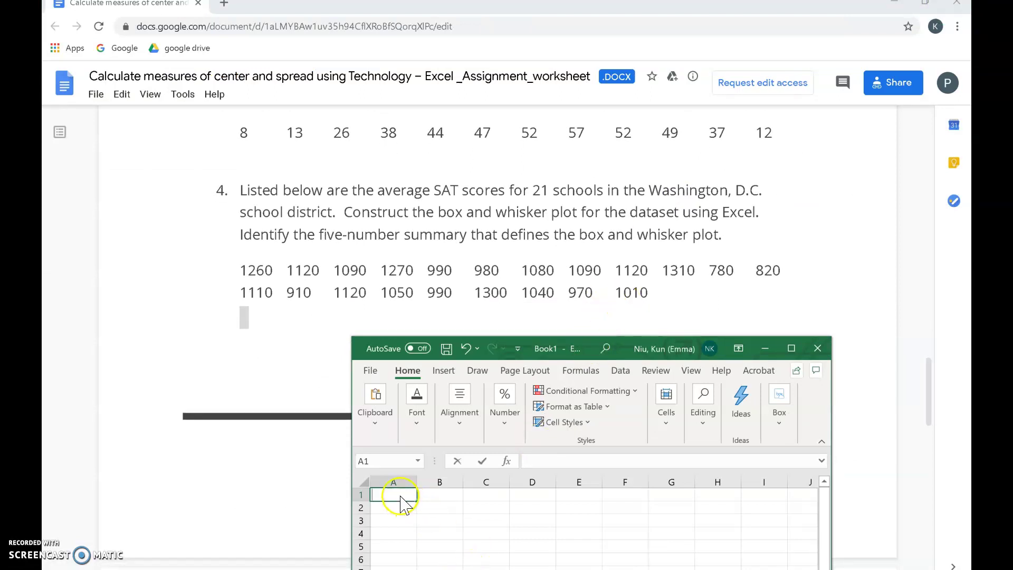
{"action": "type", "text": "1260"}
{"action": "key", "text": "Return"}
{"action": "type", "text": "111"}
{"action": "key", "text": "Return"}
{"action": "key", "text": "Up"}
{"action": "key", "text": "F2"}
{"action": "key", "text": "BackSpace"}
{"action": "type", "text": "0"}
{"action": "key", "text": "Return"}
{"action": "type", "text": "1120"}
{"action": "key", "text": "Return"}
{"action": "type", "text": "910"}
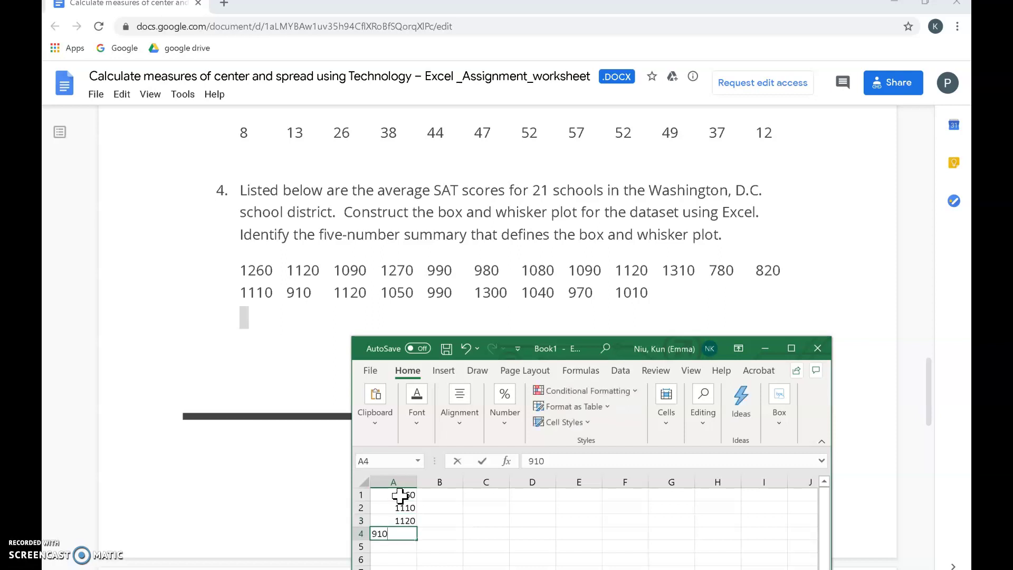
{"action": "key", "text": "Return"}
Continue the SAT scores in A5:A12 with 1090, 1120, 1270, 1050, 990, 990, 980 and 1300
{"action": "type", "text": "1090"}
{"action": "key", "text": "Return"}
{"action": "type", "text": "1120"}
{"action": "key", "text": "Return"}
{"action": "type", "text": "1270"}
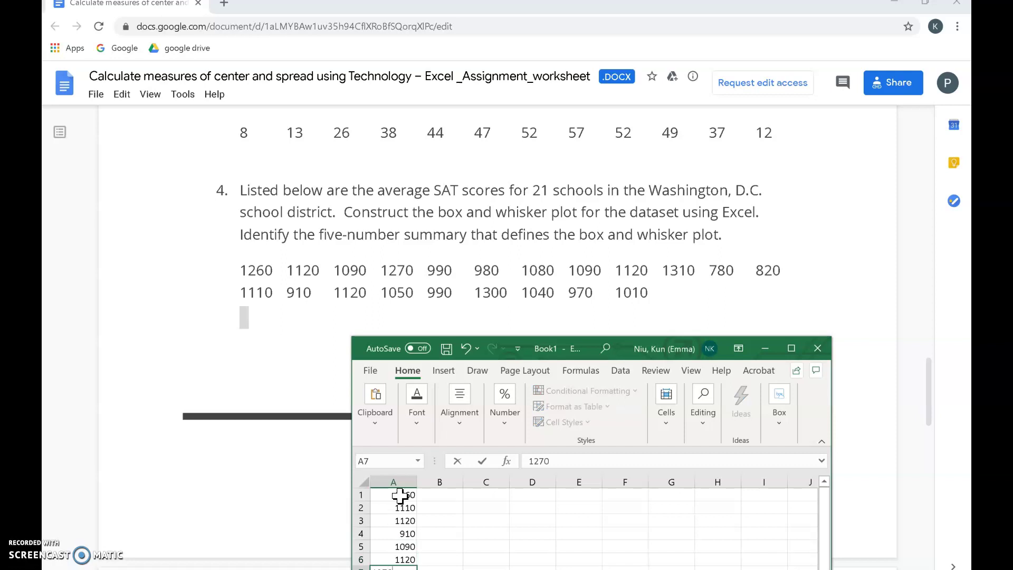
{"action": "key", "text": "Return"}
{"action": "type", "text": "1050"}
{"action": "key", "text": "Return"}
{"action": "type", "text": "990"}
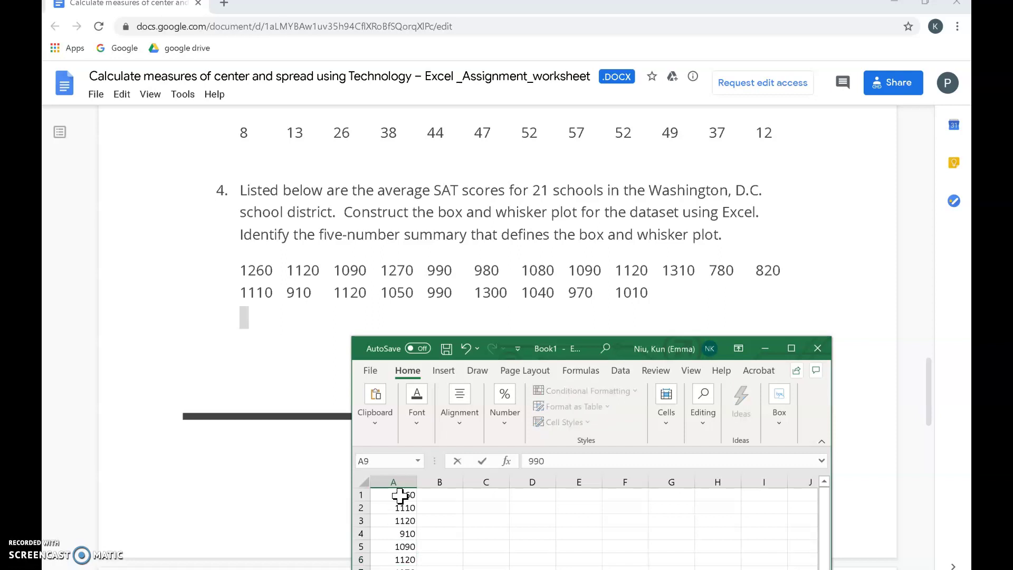
{"action": "key", "text": "Return"}
{"action": "key", "text": "Return"}
{"action": "type", "text": "980"}
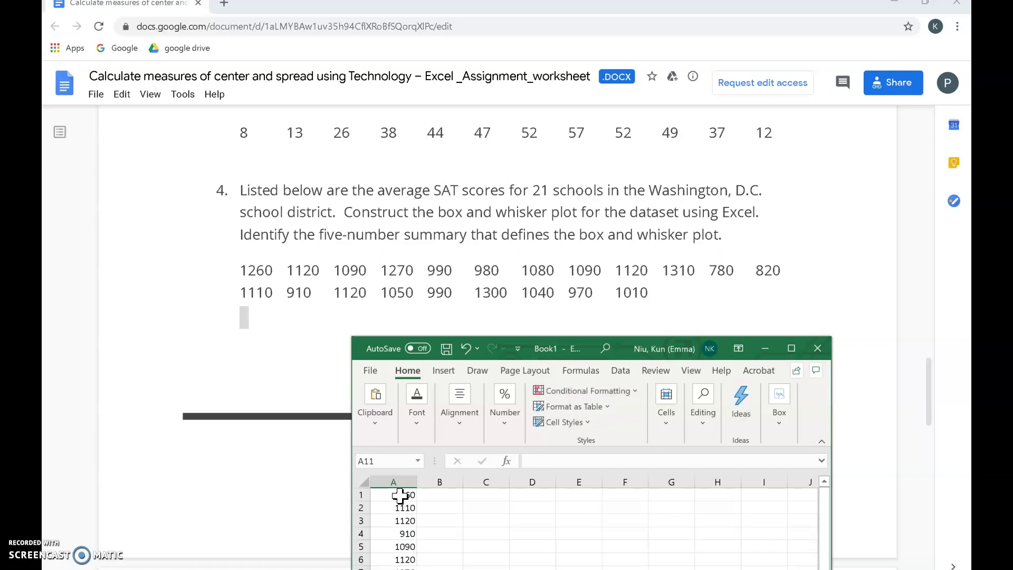
{"action": "key", "text": "Return"}
{"action": "type", "text": "1300"}
{"action": "key", "text": "Return"}
Complete the SAT scores in A13:A21 with 1080, 1040, 1090, 970, 1120, 1010, 1310, 780 and 820
{"action": "scroll", "coordinate": [437, 536], "scroll_direction": "down", "scroll_amount": 2}
{"action": "scroll", "coordinate": [437, 537], "scroll_direction": "down", "scroll_amount": 1}
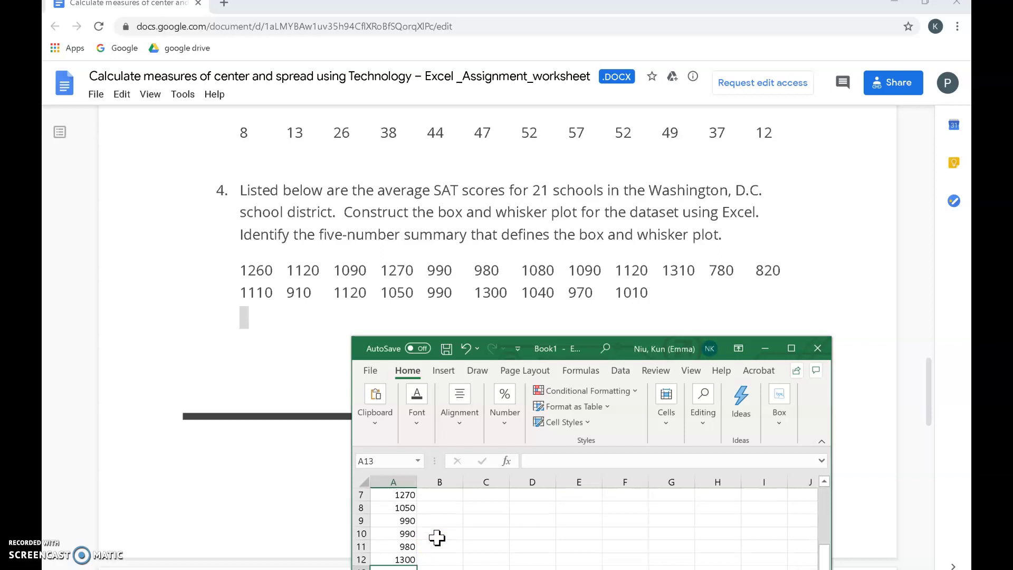
{"action": "type", "text": "1080"}
{"action": "key", "text": "Return"}
{"action": "type", "text": "1040"}
{"action": "key", "text": "Return"}
{"action": "type", "text": "1090"}
{"action": "key", "text": "Return"}
{"action": "type", "text": "970"}
{"action": "key", "text": "Return"}
{"action": "type", "text": "1120"}
{"action": "key", "text": "Return"}
{"action": "type", "text": "1010"}
{"action": "key", "text": "Return"}
{"action": "type", "text": "1310"}
{"action": "key", "text": "Return"}
{"action": "type", "text": "780"}
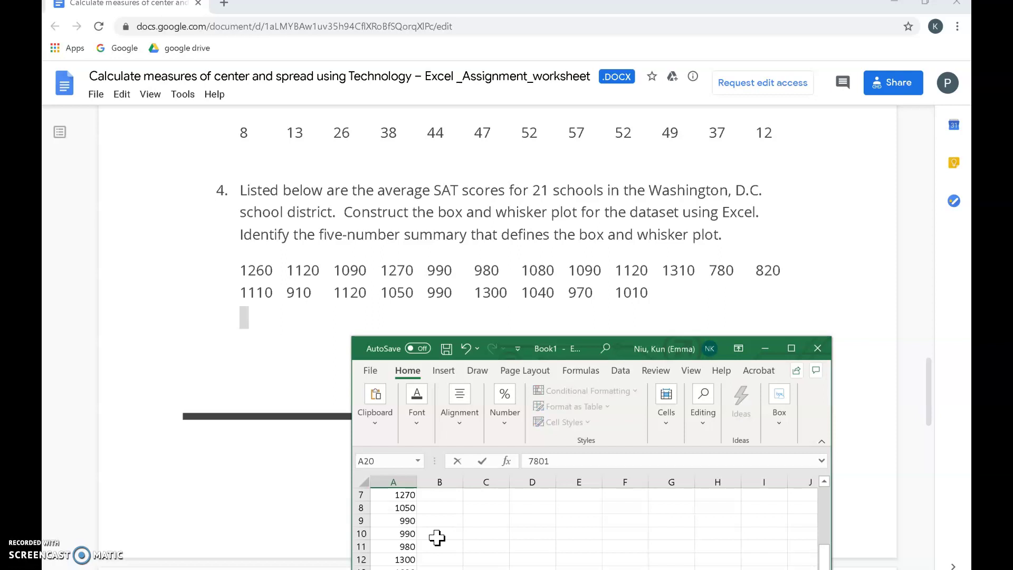
{"action": "key", "text": "Return"}
{"action": "type", "text": "820"}
{"action": "key", "text": "Return"}
{"action": "scroll", "coordinate": [437, 537], "scroll_direction": "down", "scroll_amount": 4}
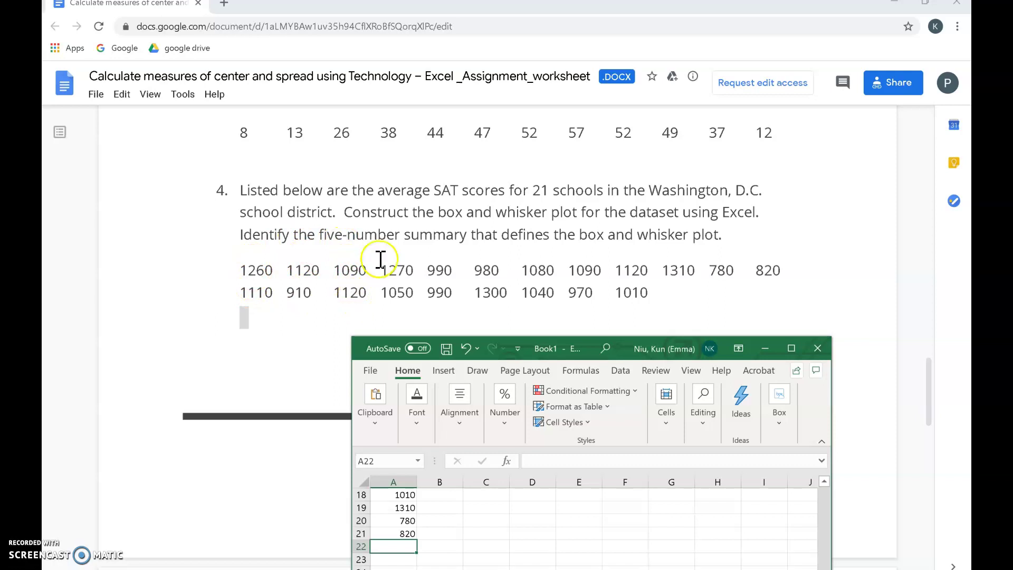
Maximize the workbook window and enter the labels min, Q1, medina, Q3 and max in C3:C7
{"action": "left_click", "coordinate": [791, 348]}
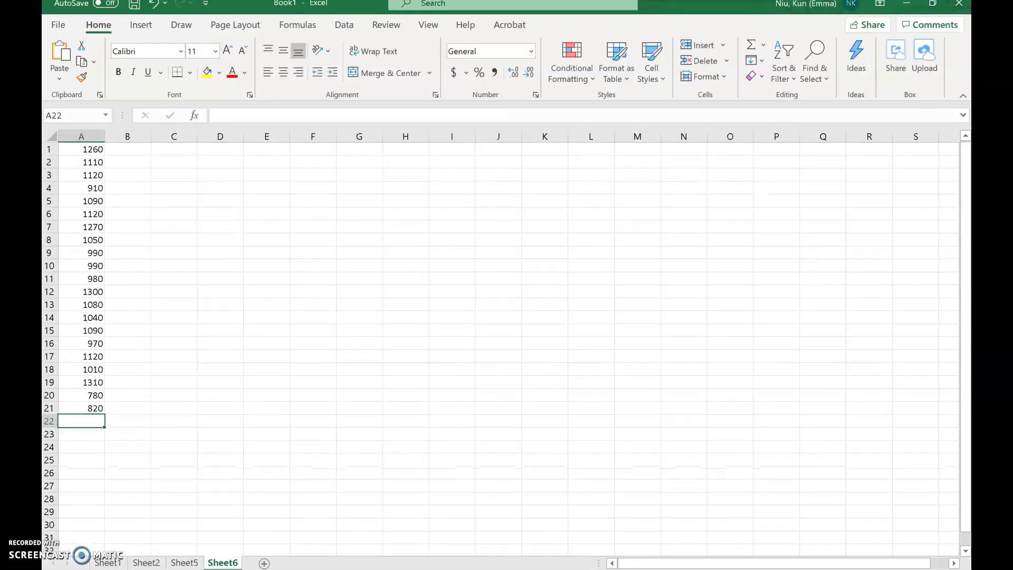
{"action": "scroll", "coordinate": [501, 343], "scroll_direction": "up", "scroll_amount": 4, "text": "ctrl"}
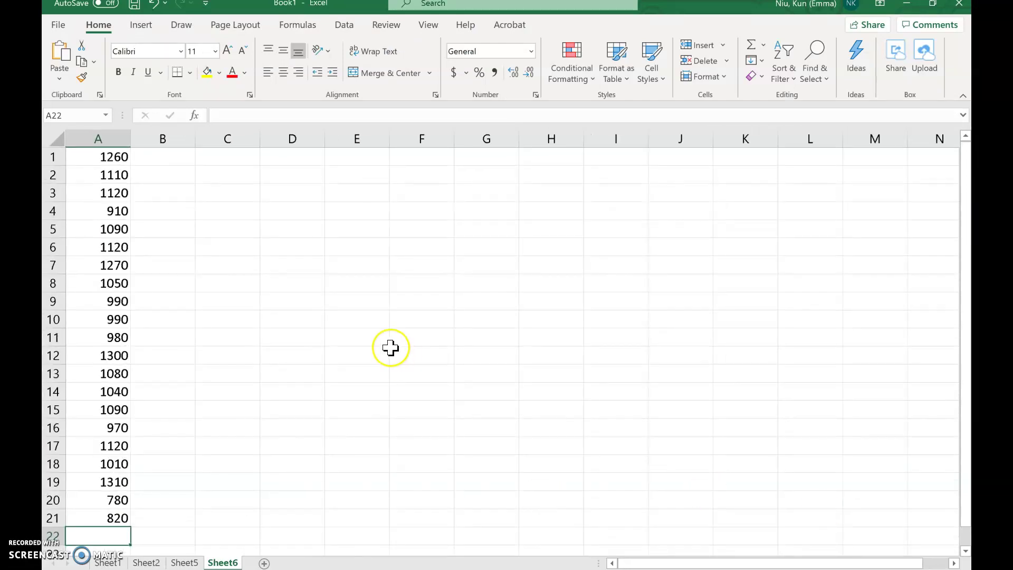
{"action": "left_click", "coordinate": [232, 190]}
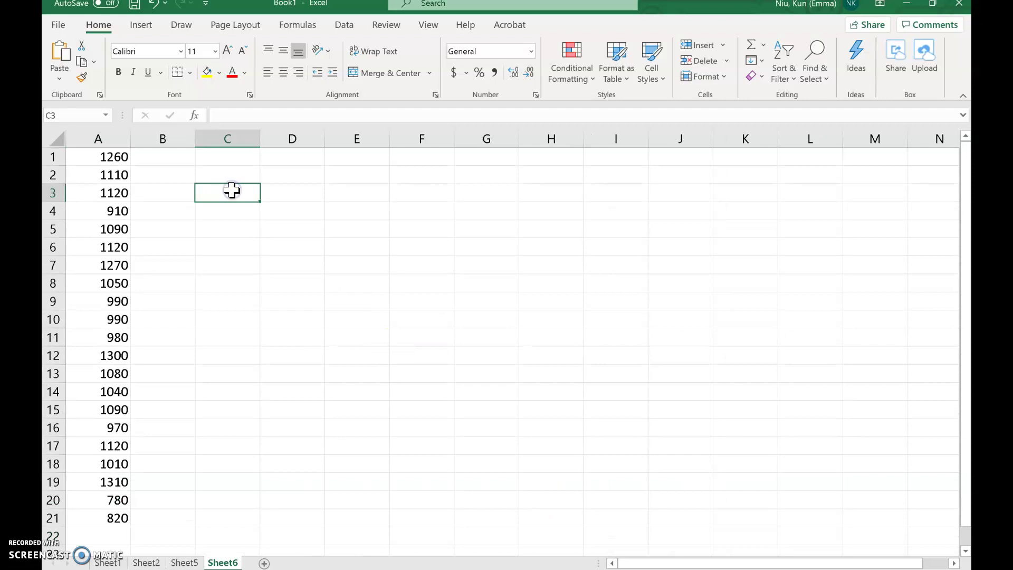
{"action": "type", "text": "min"}
{"action": "key", "text": "Return"}
{"action": "type", "text": "Q1"}
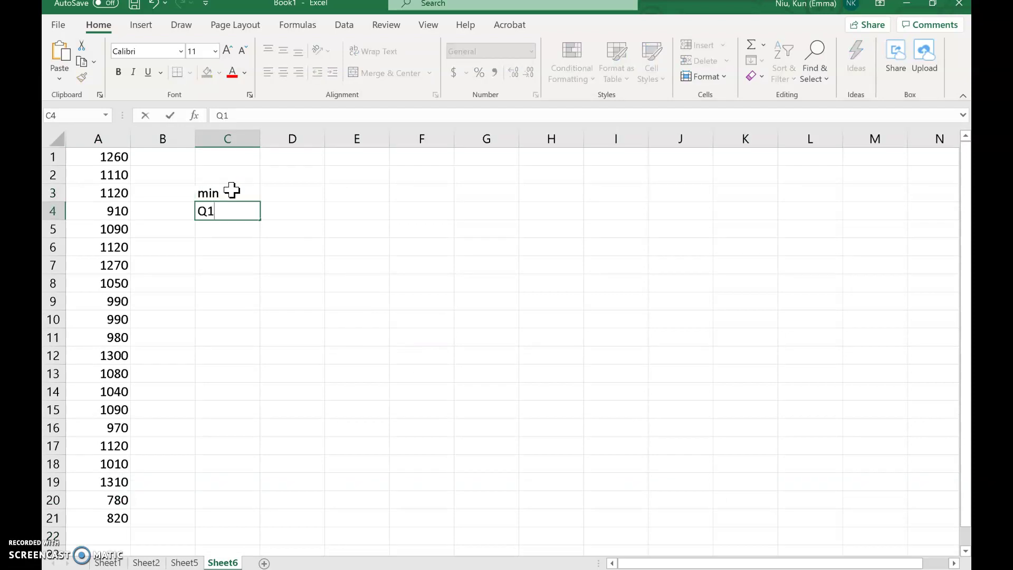
{"action": "key", "text": "Return"}
{"action": "type", "text": "medina"}
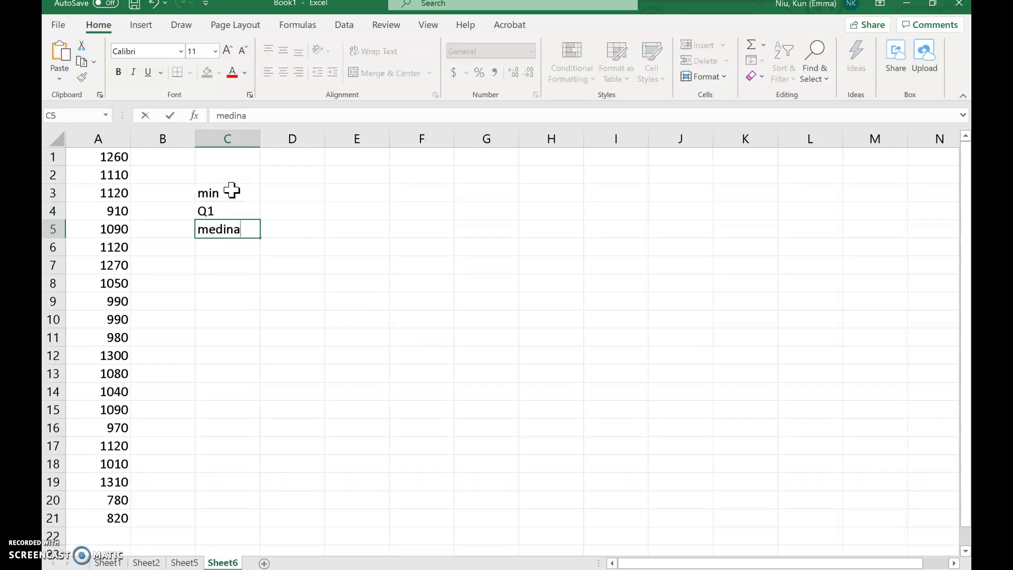
{"action": "key", "text": "BackSpace"}
{"action": "type", "text": "na"}
{"action": "key", "text": "Return"}
{"action": "type", "text": "Q3"}
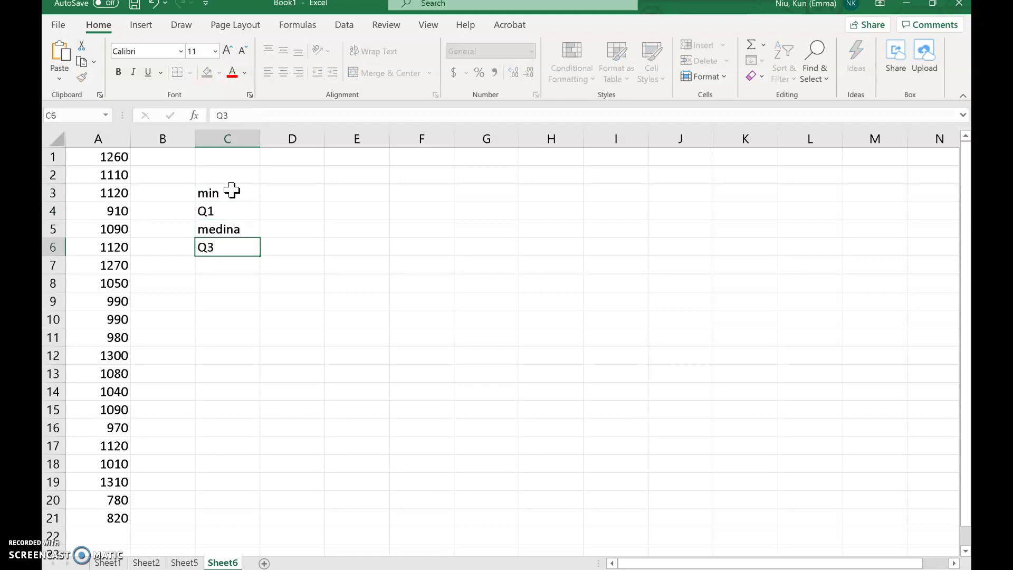
{"action": "key", "text": "Return"}
{"action": "type", "text": "max"}
{"action": "key", "text": "Tab"}
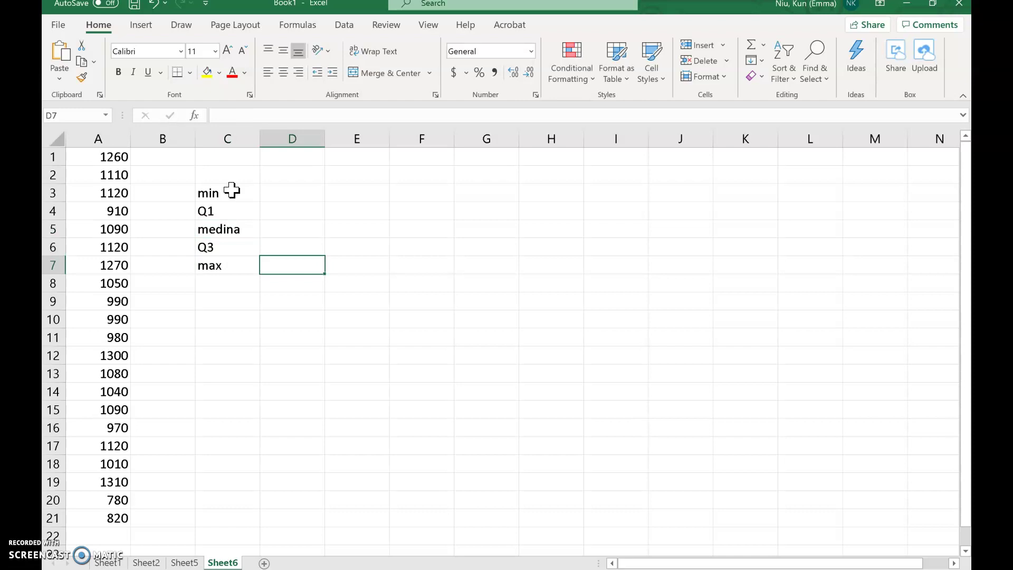
Calculate the median of the SAT scores in A1:A21 in cell D5 with the MEDIAN function
{"action": "left_click", "coordinate": [282, 226]}
{"action": "type", "text": "="}
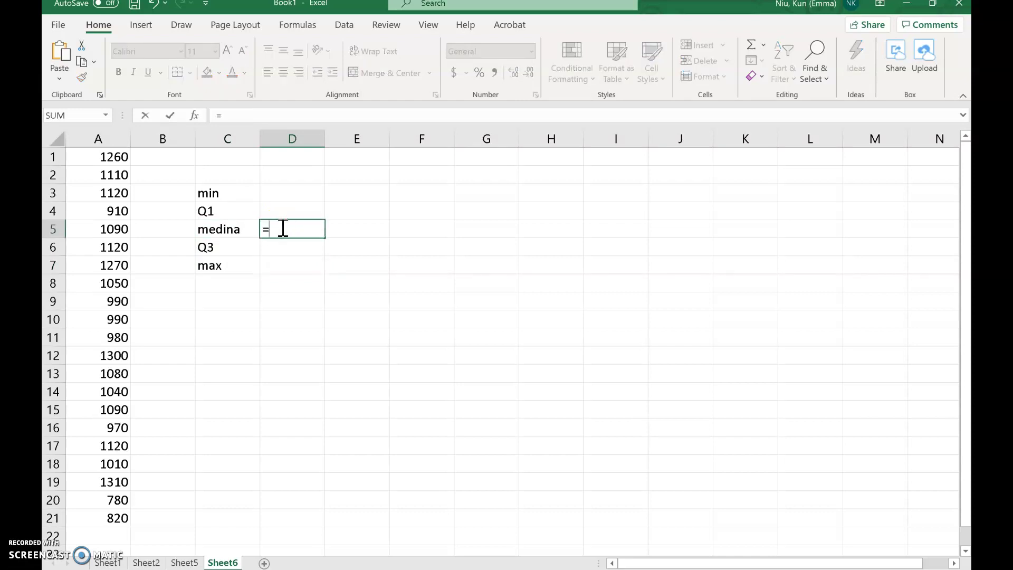
{"action": "type", "text": "median("}
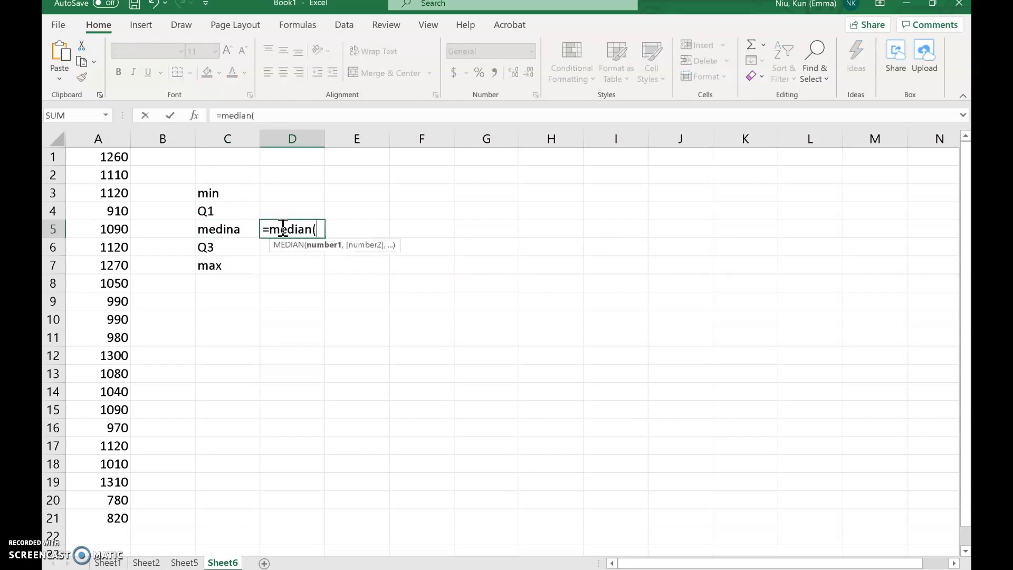
{"action": "left_click_drag", "start_coordinate": [115, 158], "coordinate": [80, 523]}
{"action": "key", "text": "Return"}
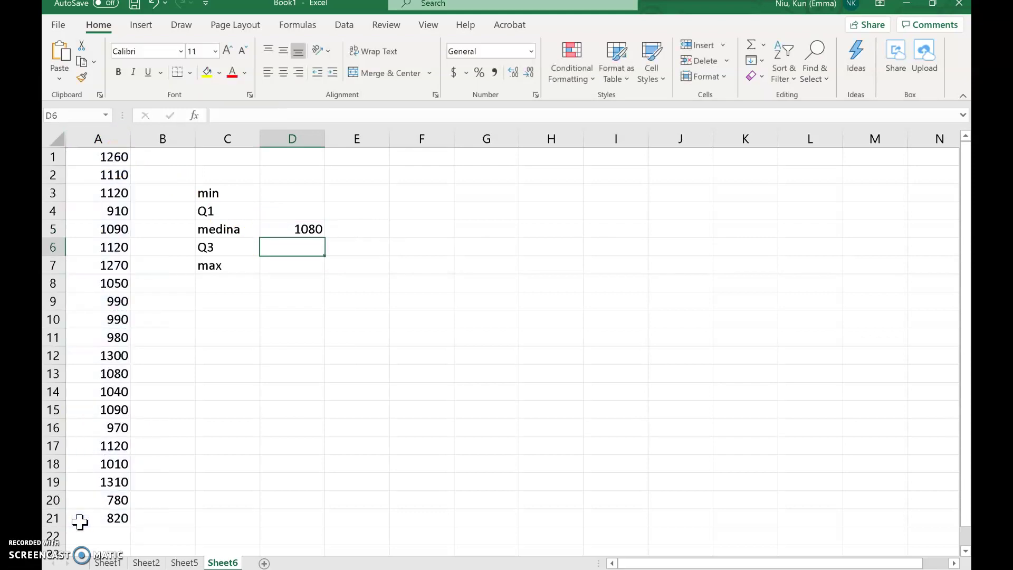
Correct the misspelled label in C5 to median
{"action": "left_click", "coordinate": [243, 230]}
{"action": "double_click", "coordinate": [244, 231]}
{"action": "key", "text": "BackSpace"}
{"action": "key", "text": "BackSpace"}
{"action": "type", "text": "an"}
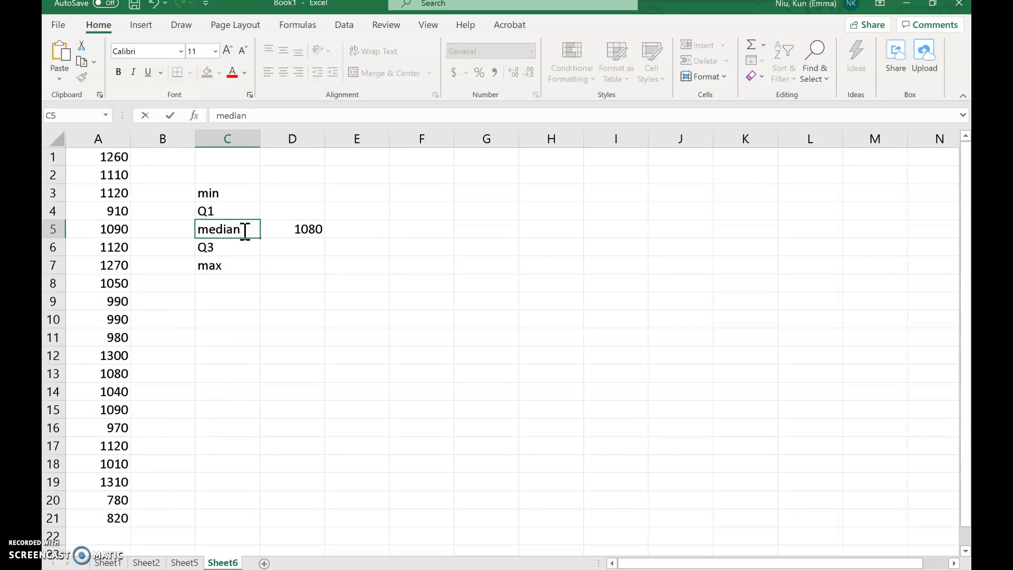
{"action": "left_click", "coordinate": [318, 233]}
Sort the scores in A1:A21 from smallest to largest and fill the middle score in A11 with yellow
{"action": "left_click_drag", "start_coordinate": [113, 154], "coordinate": [103, 522]}
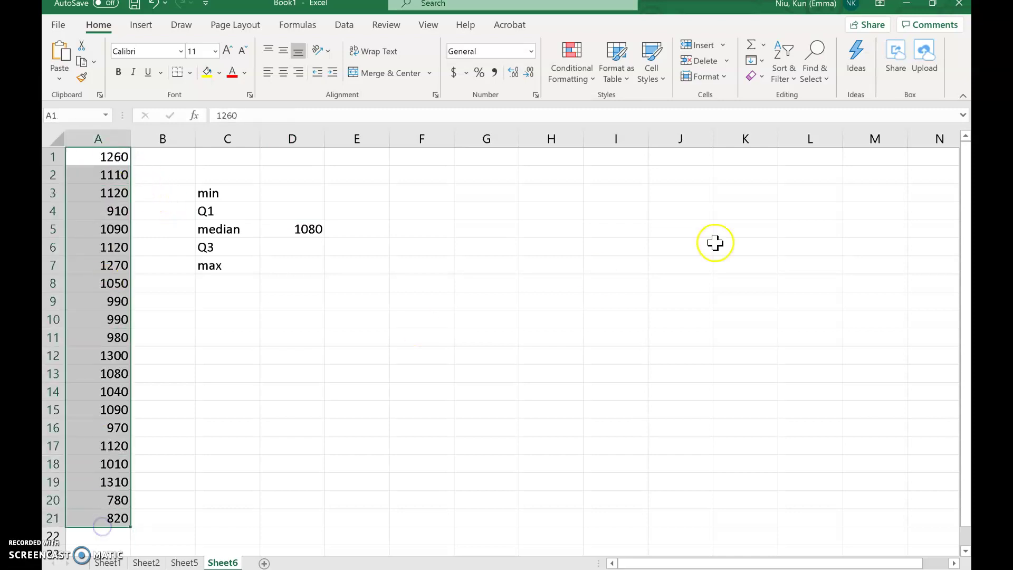
{"action": "left_click", "coordinate": [791, 68]}
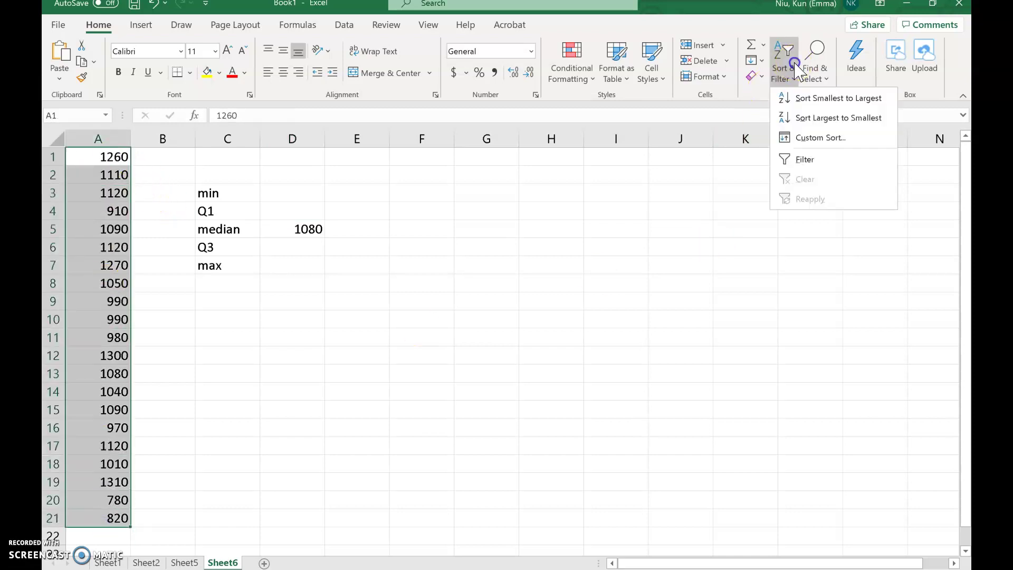
{"action": "left_click", "coordinate": [795, 98]}
{"action": "left_click", "coordinate": [312, 334]}
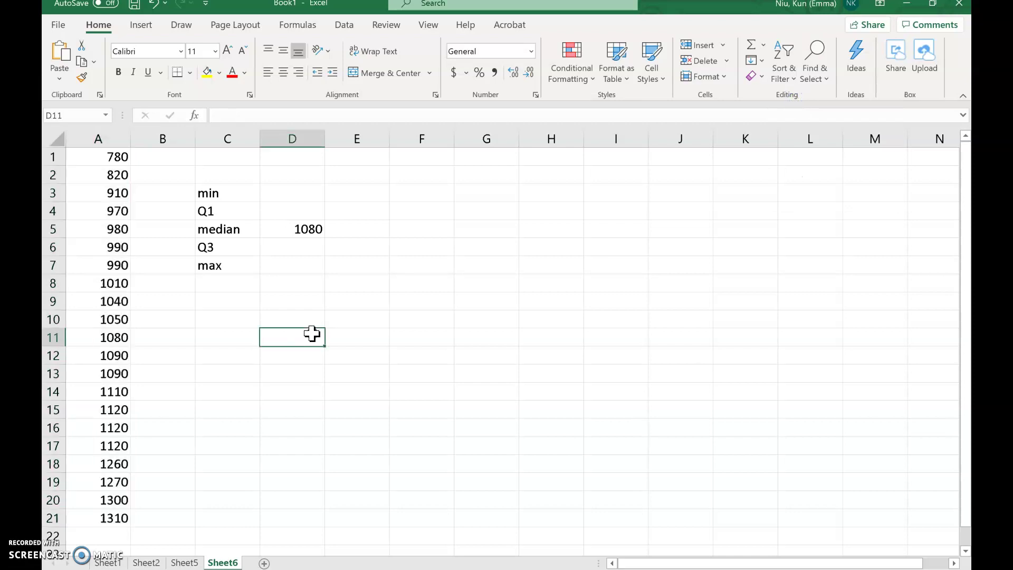
{"action": "left_click", "coordinate": [107, 339]}
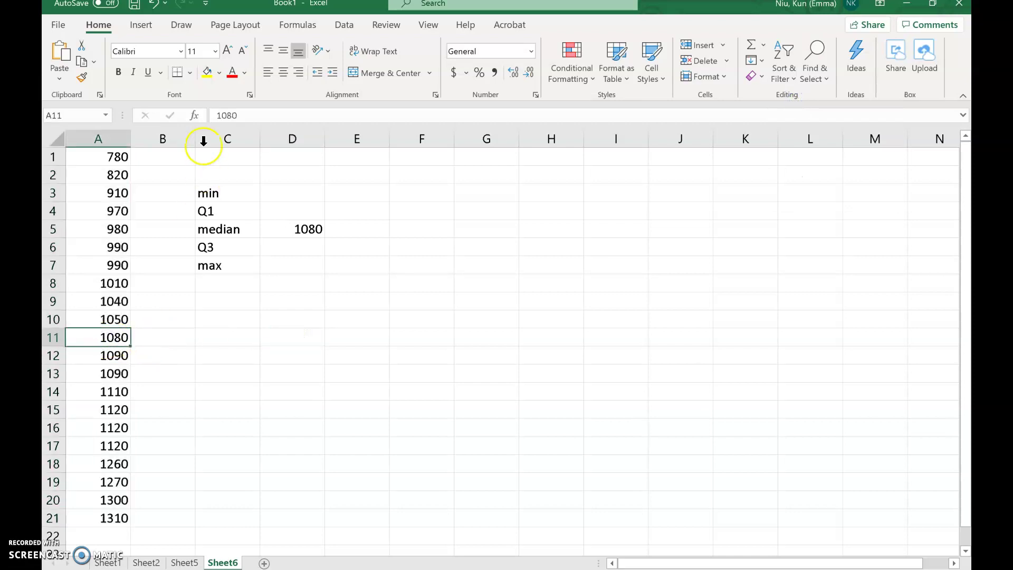
{"action": "left_click", "coordinate": [207, 74]}
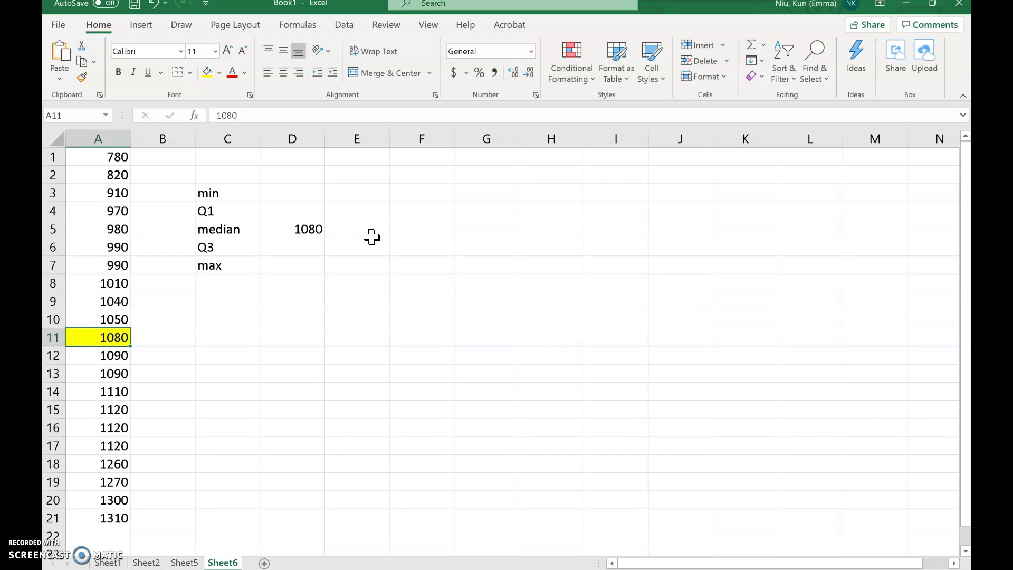
Enter the minimum score 780 in D3 and the maximum score 1310 in D7
{"action": "left_click", "coordinate": [283, 193]}
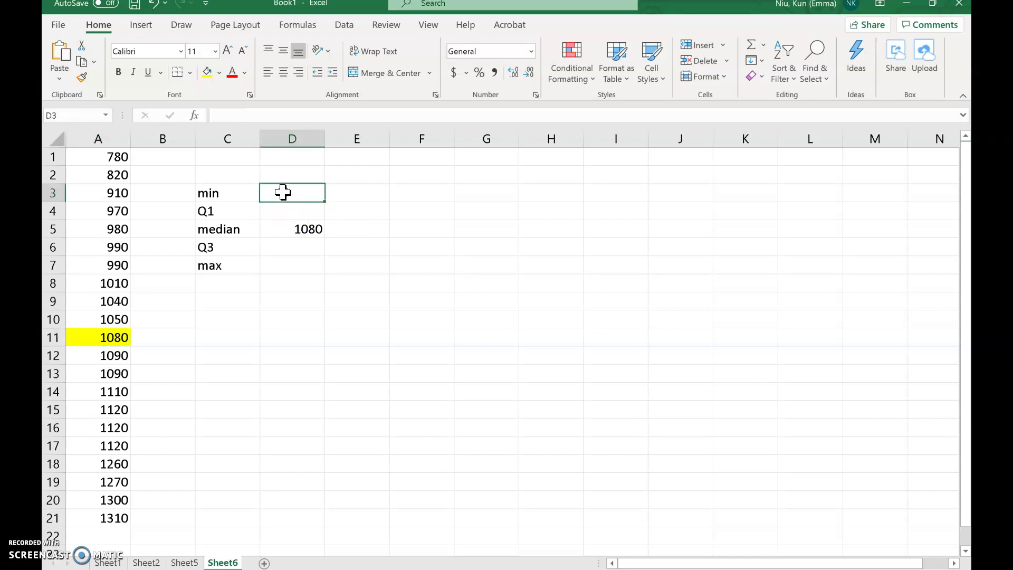
{"action": "type", "text": "780"}
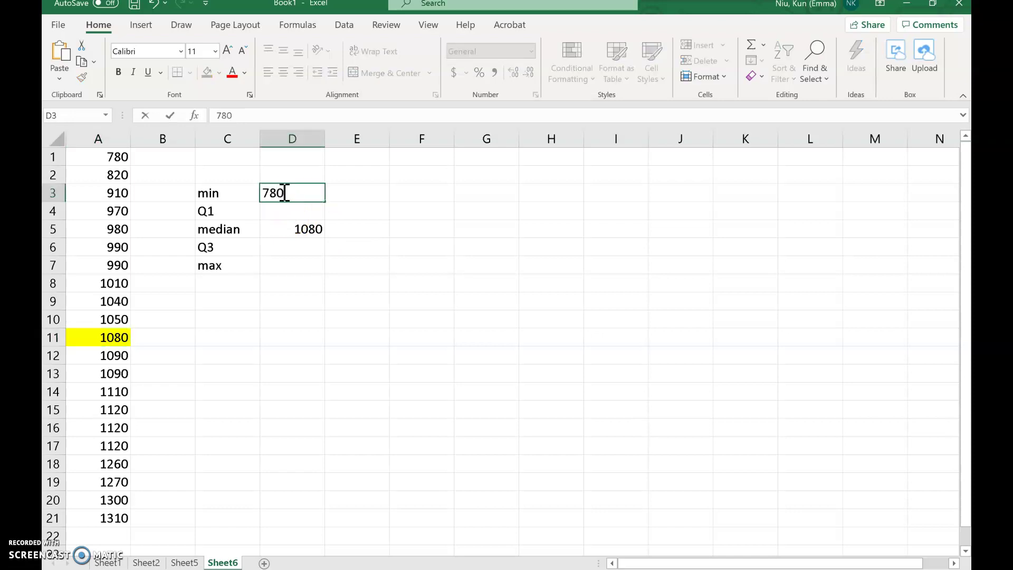
{"action": "key", "text": "Return"}
{"action": "key", "text": "Return"}
{"action": "key", "text": "Return"}
{"action": "key", "text": "Return"}
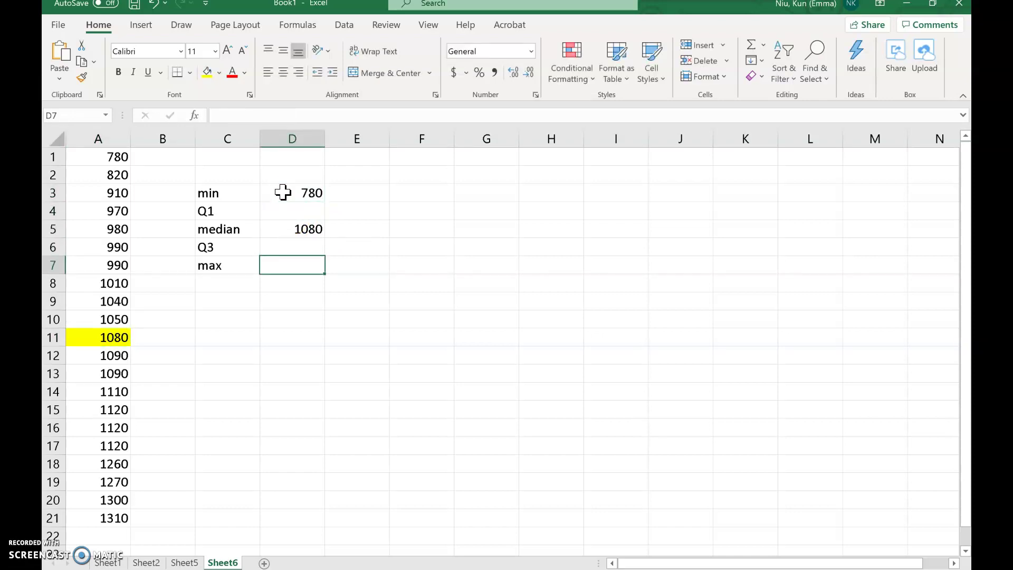
{"action": "type", "text": "1310"}
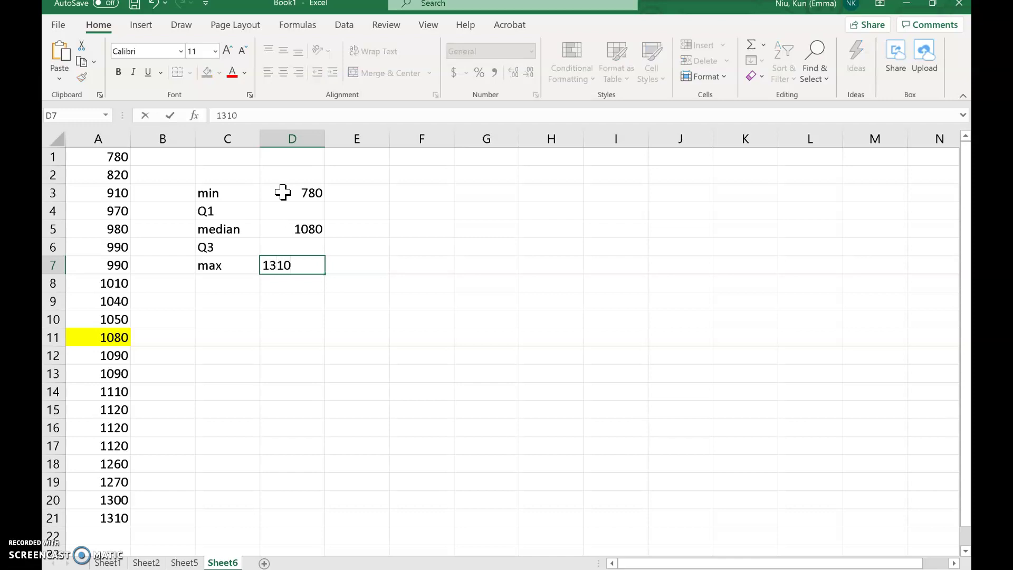
{"action": "key", "text": "Return"}
Calculate Q1 in D4 as the MEDIAN of the lower half of the scores, A1:A10
{"action": "key", "text": "Up"}
{"action": "key", "text": "Up"}
{"action": "key", "text": "Up"}
{"action": "key", "text": "Up"}
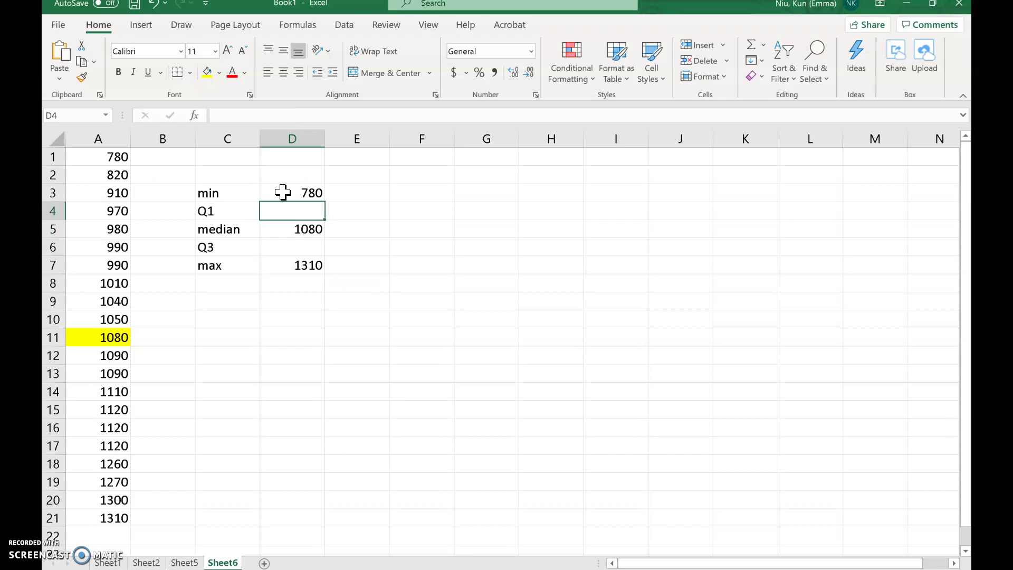
{"action": "type", "text": "=me"}
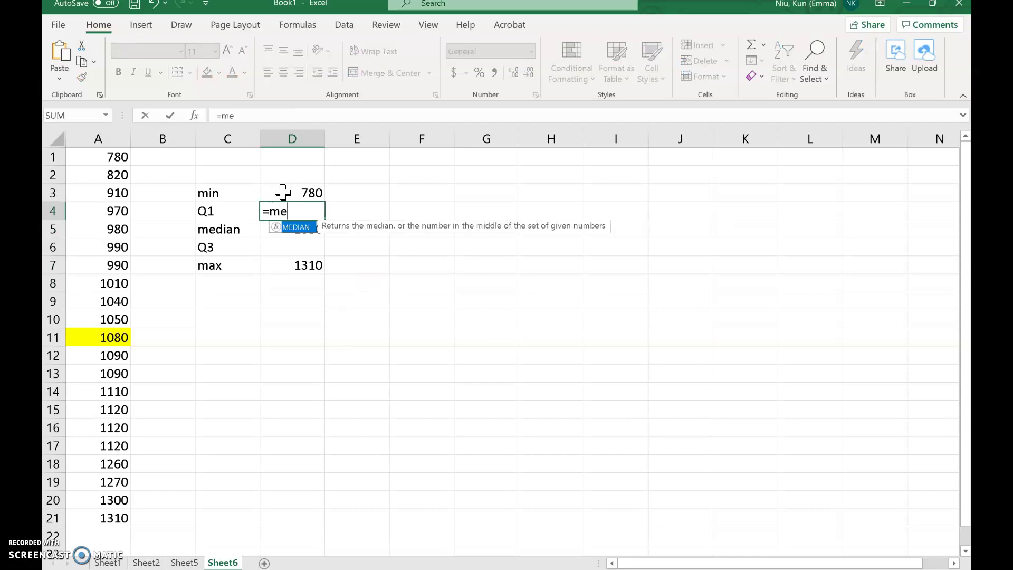
{"action": "type", "text": "dian("}
{"action": "left_click_drag", "start_coordinate": [113, 157], "coordinate": [110, 319]}
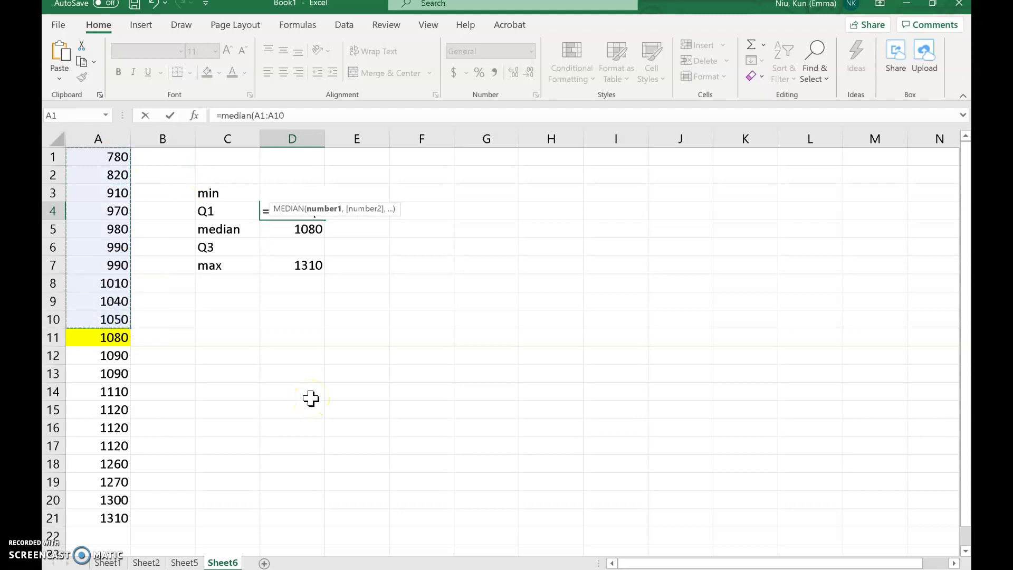
{"action": "key", "text": "Return"}
Calculate Q3 in D6 as the MEDIAN of the upper half of the scores, A12:A21
{"action": "left_click", "coordinate": [298, 245]}
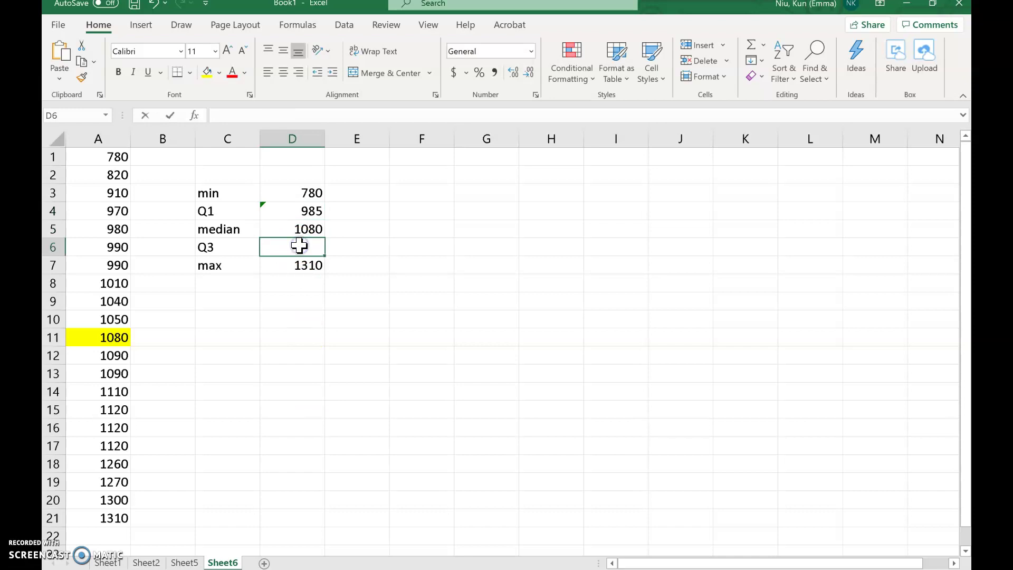
{"action": "type", "text": "=median"}
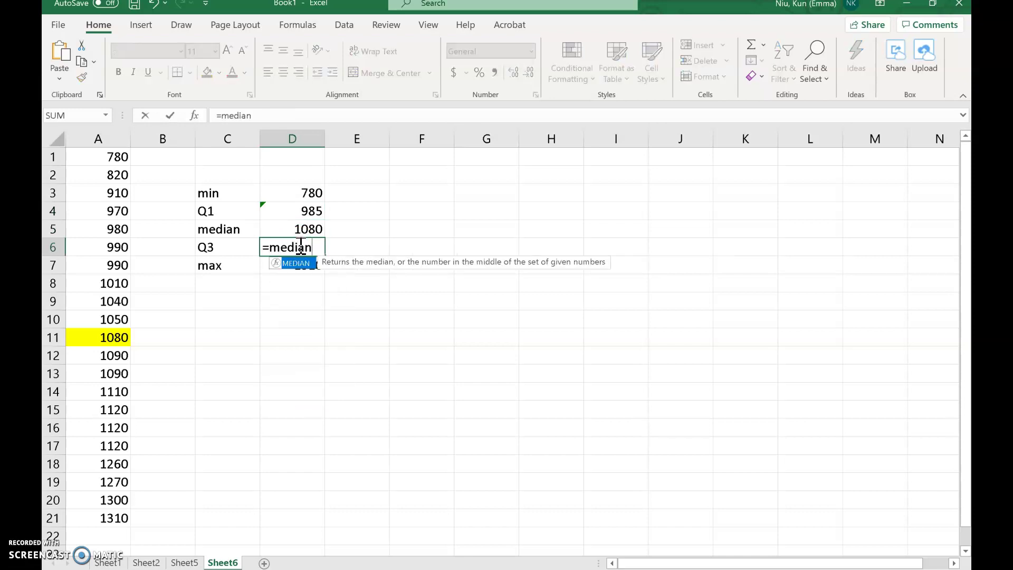
{"action": "type", "text": "("}
{"action": "left_click_drag", "start_coordinate": [105, 355], "coordinate": [99, 516]}
{"action": "key", "text": "Return"}
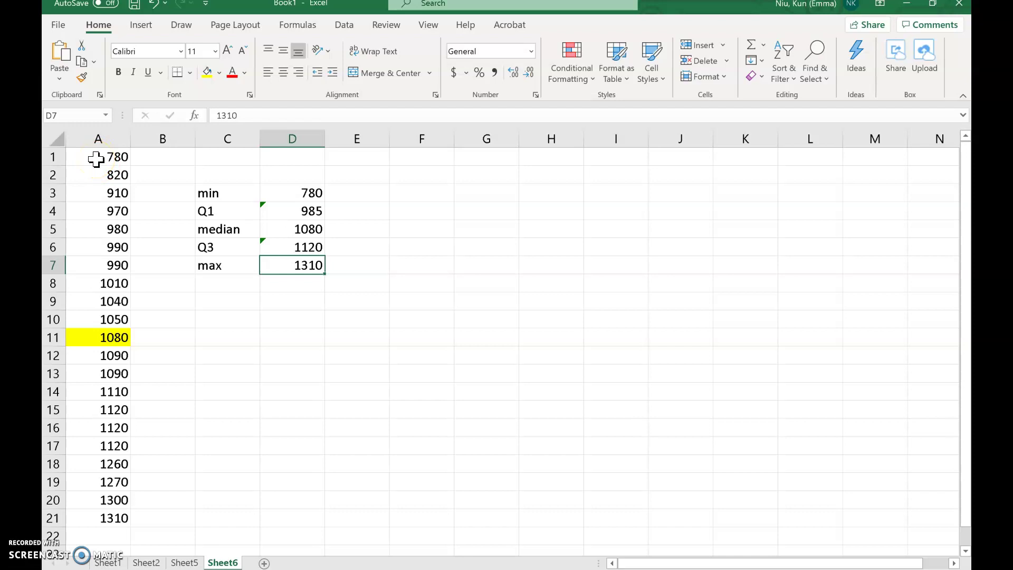
Check the lower half of the scores and mark the Q1 position with a bottom border under A5:B5
{"action": "left_click_drag", "start_coordinate": [96, 159], "coordinate": [100, 319]}
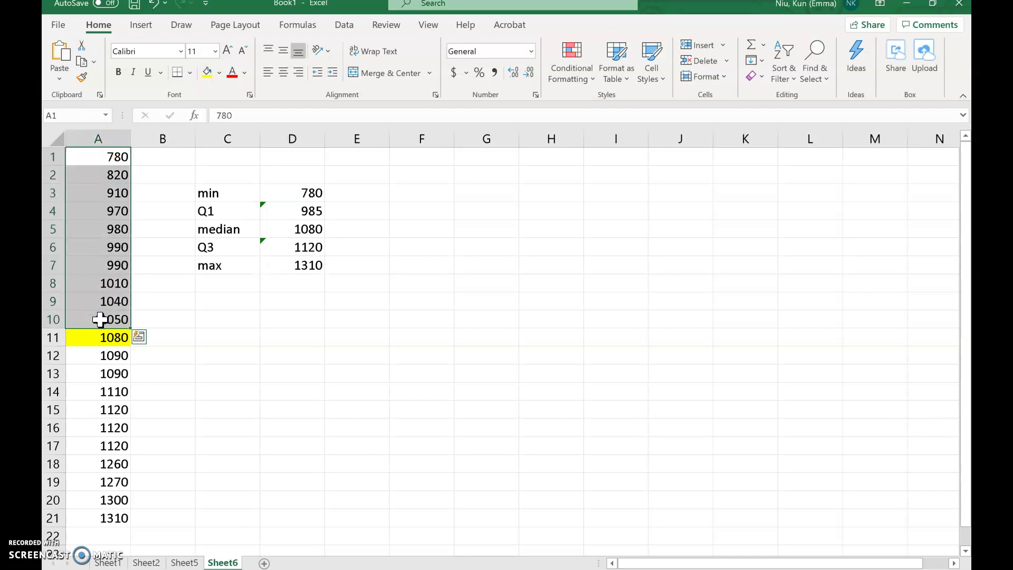
{"action": "left_click", "coordinate": [148, 316]}
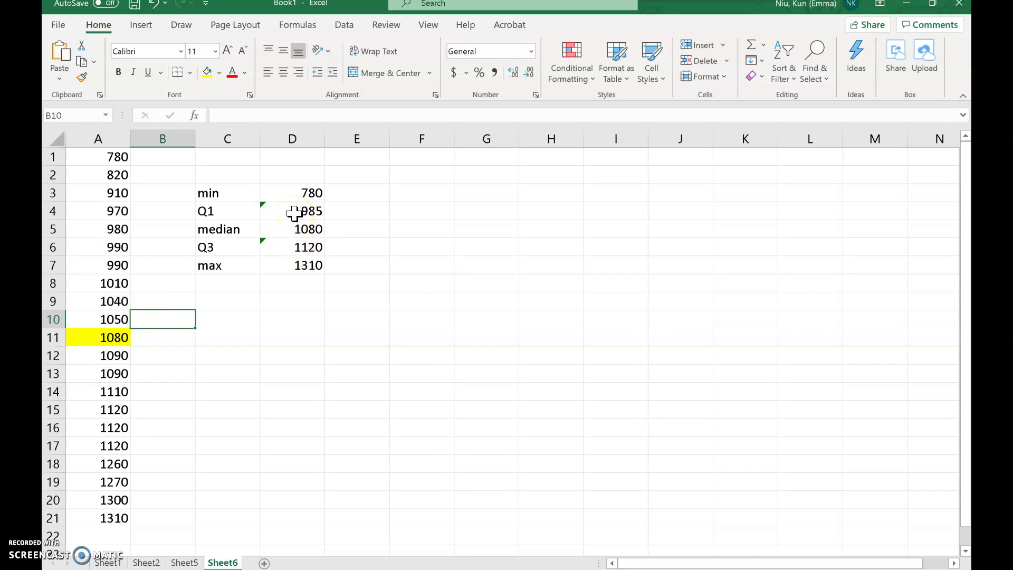
{"action": "left_click_drag", "start_coordinate": [113, 232], "coordinate": [117, 249]}
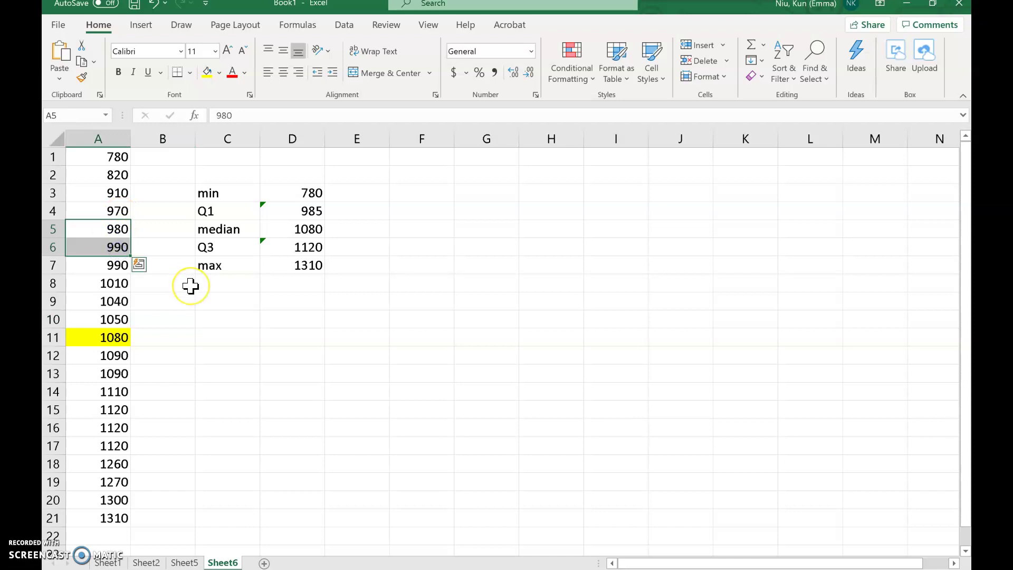
{"action": "left_click", "coordinate": [163, 286]}
{"action": "left_click_drag", "start_coordinate": [113, 229], "coordinate": [153, 229]}
{"action": "left_click", "coordinate": [177, 73]}
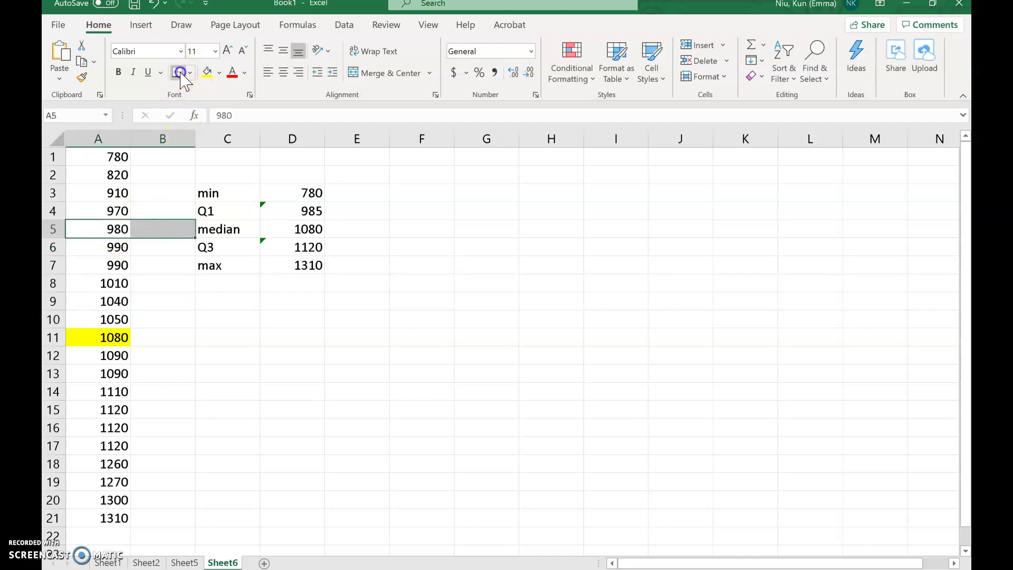
{"action": "left_click", "coordinate": [191, 317]}
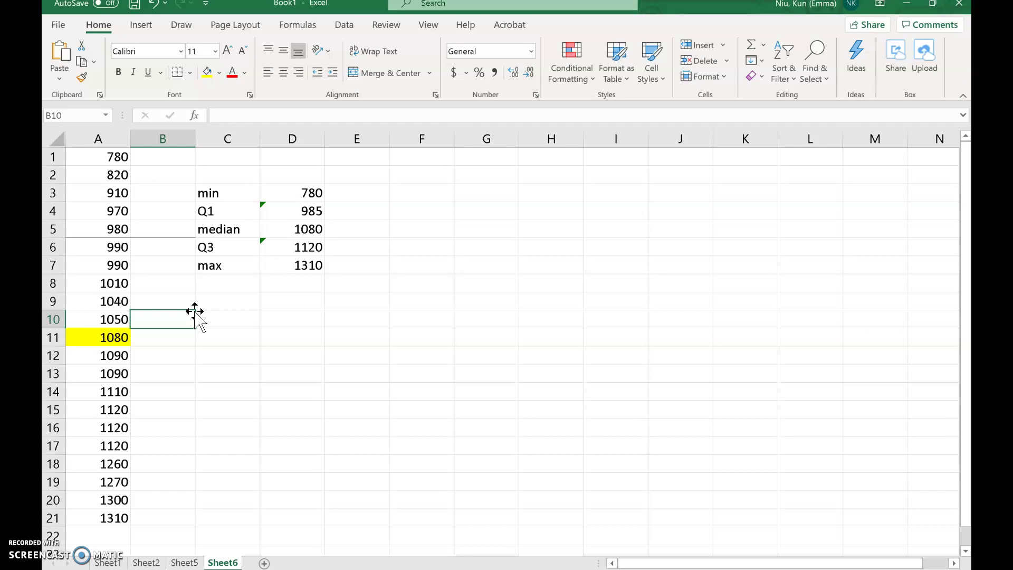
Examine the upper half of the scores in A12:A21, especially A15:A17, to check the position of Q3
{"action": "left_click_drag", "start_coordinate": [118, 355], "coordinate": [129, 519]}
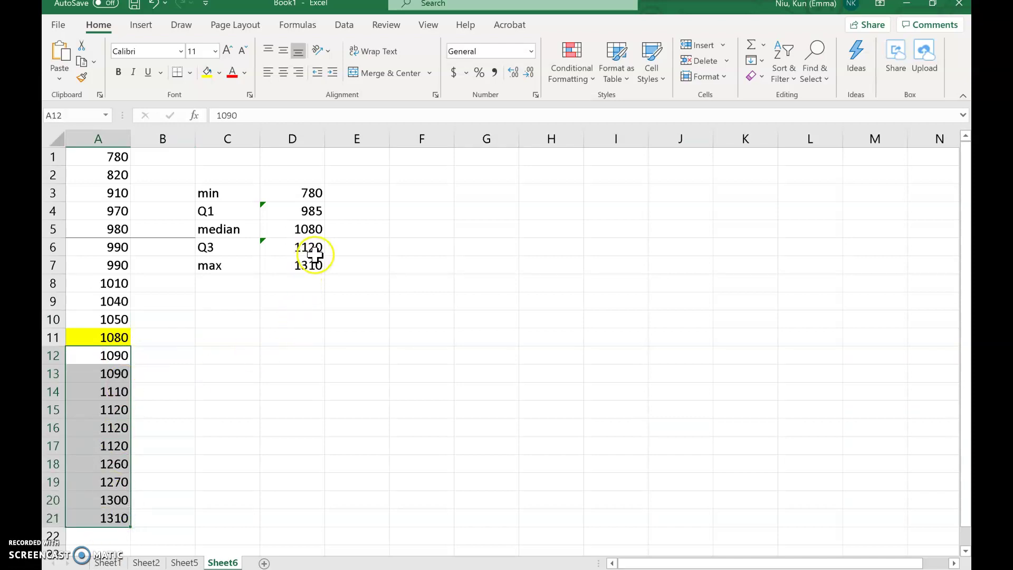
{"action": "left_click", "coordinate": [122, 425]}
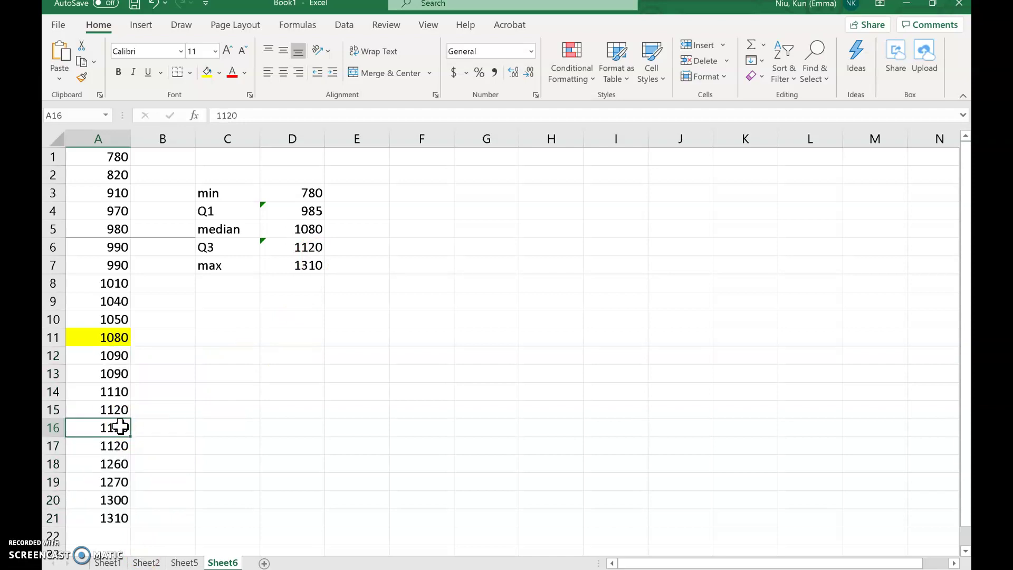
{"action": "left_click_drag", "start_coordinate": [117, 429], "coordinate": [124, 443]}
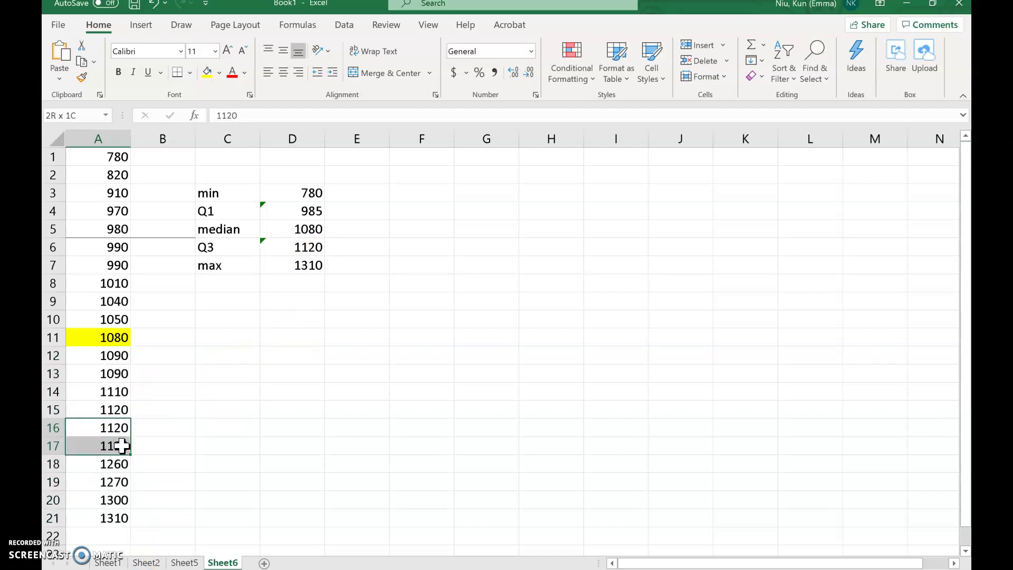
{"action": "left_click", "coordinate": [117, 409]}
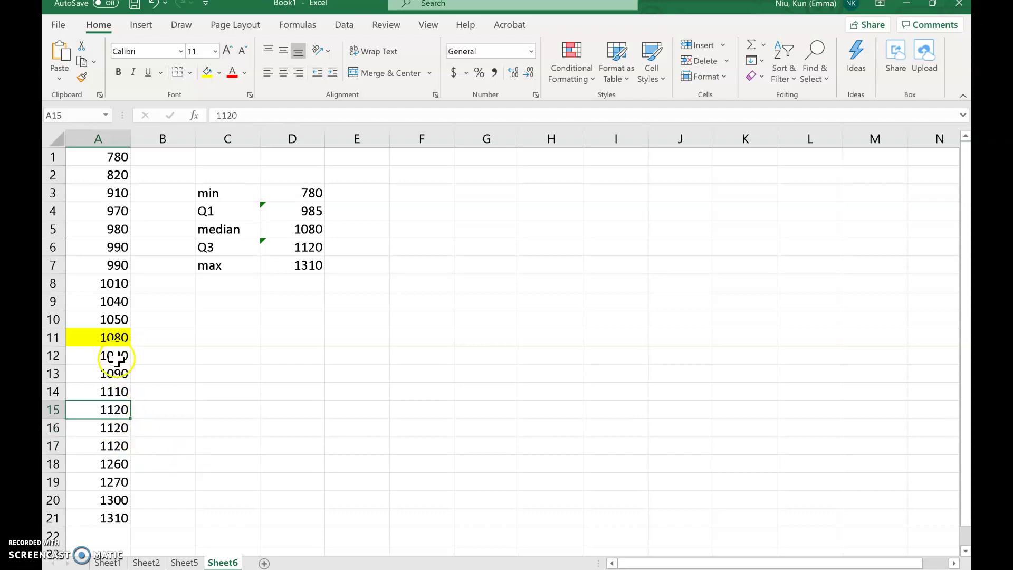
Mark the Q3 position with a bottom border under A16:B16, and review the median in A11 and the Q1 line under A5:B5
{"action": "left_click_drag", "start_coordinate": [113, 428], "coordinate": [114, 446]}
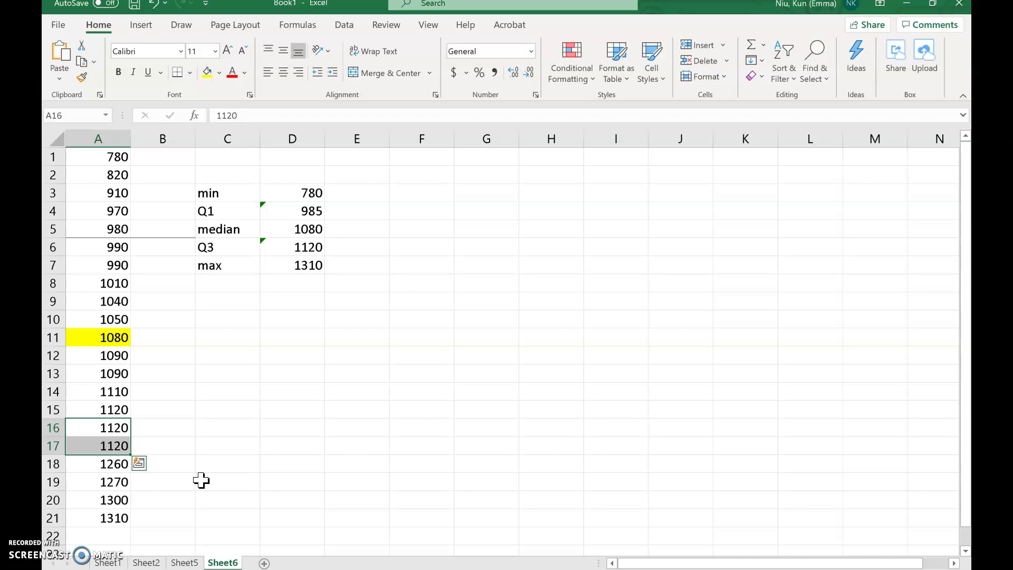
{"action": "left_click", "coordinate": [116, 429]}
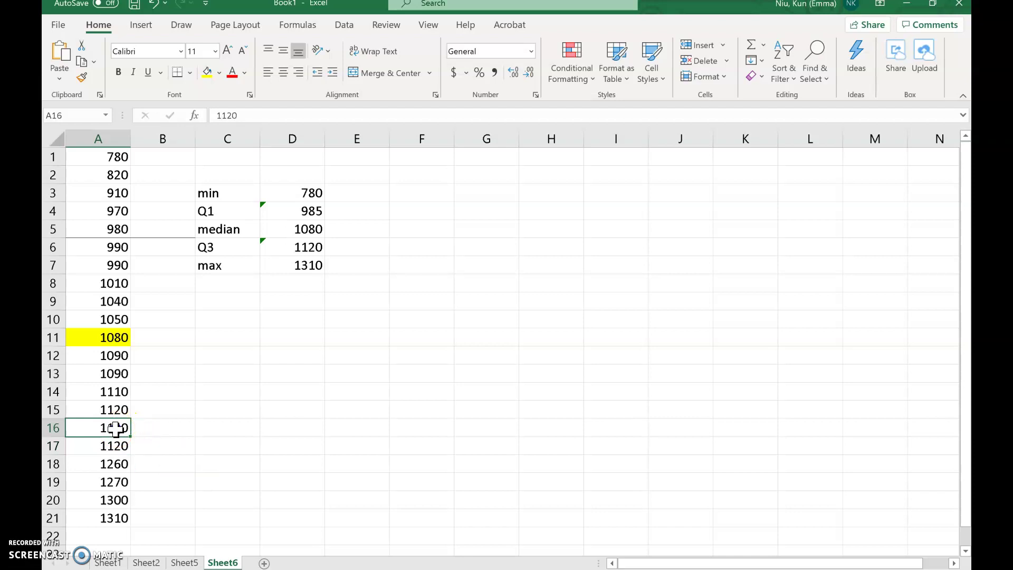
{"action": "left_click_drag", "start_coordinate": [115, 428], "coordinate": [157, 428]}
{"action": "left_click", "coordinate": [177, 73]}
{"action": "left_click", "coordinate": [238, 439]}
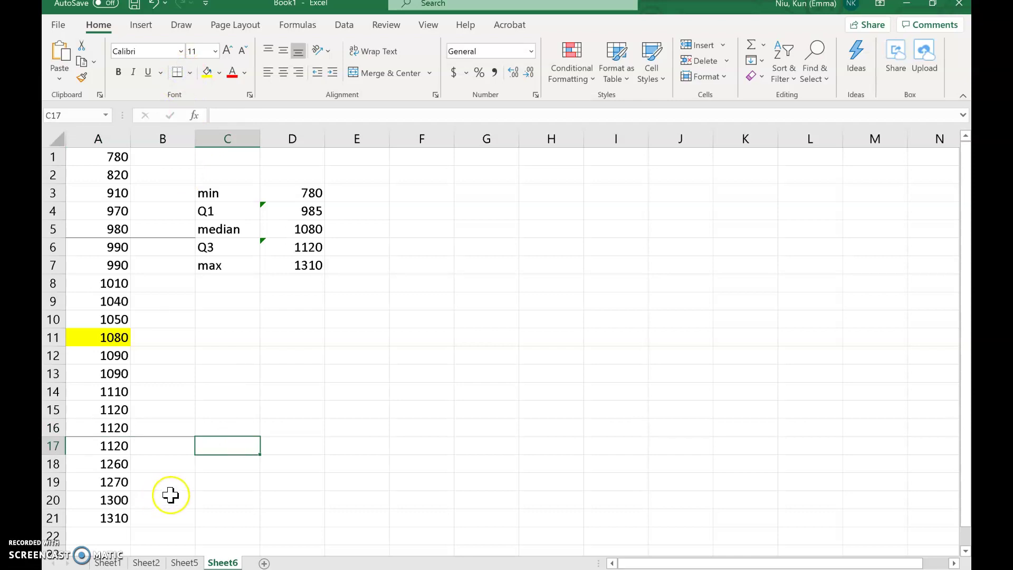
{"action": "left_click", "coordinate": [100, 339]}
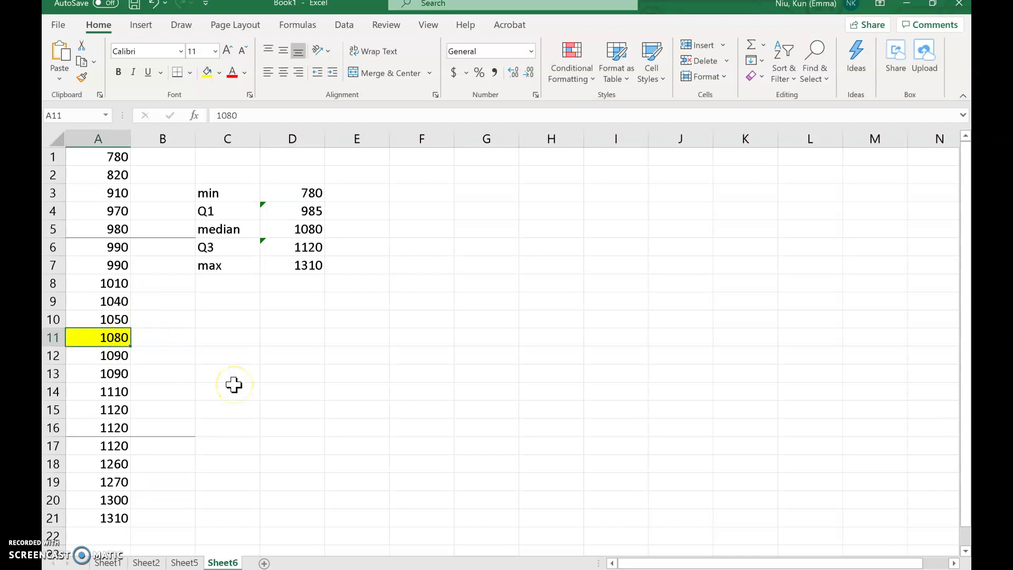
{"action": "left_click_drag", "start_coordinate": [118, 228], "coordinate": [166, 227]}
{"action": "left_click", "coordinate": [192, 301]}
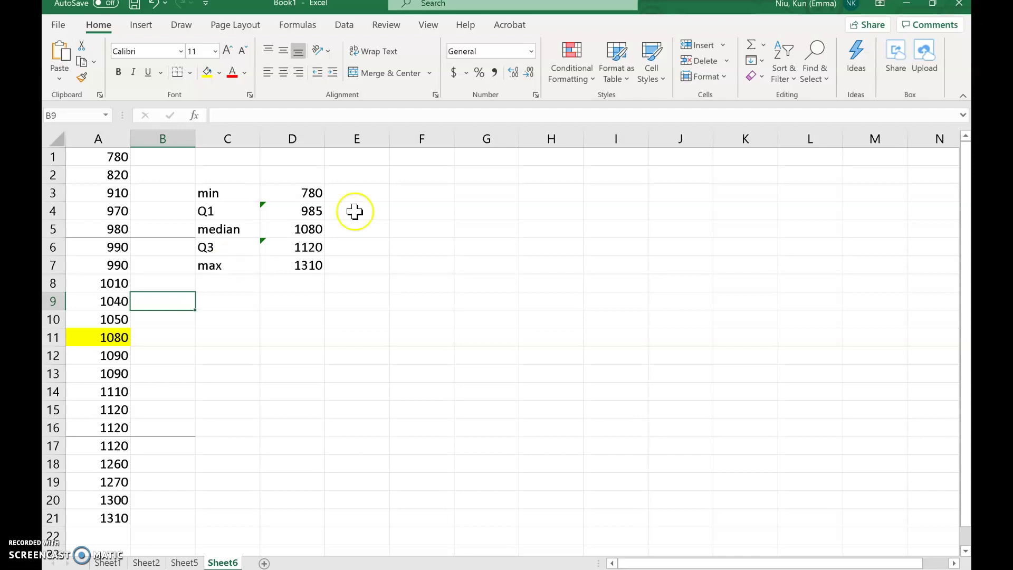
{"action": "left_click", "coordinate": [379, 211]}
{"action": "left_click", "coordinate": [404, 213]}
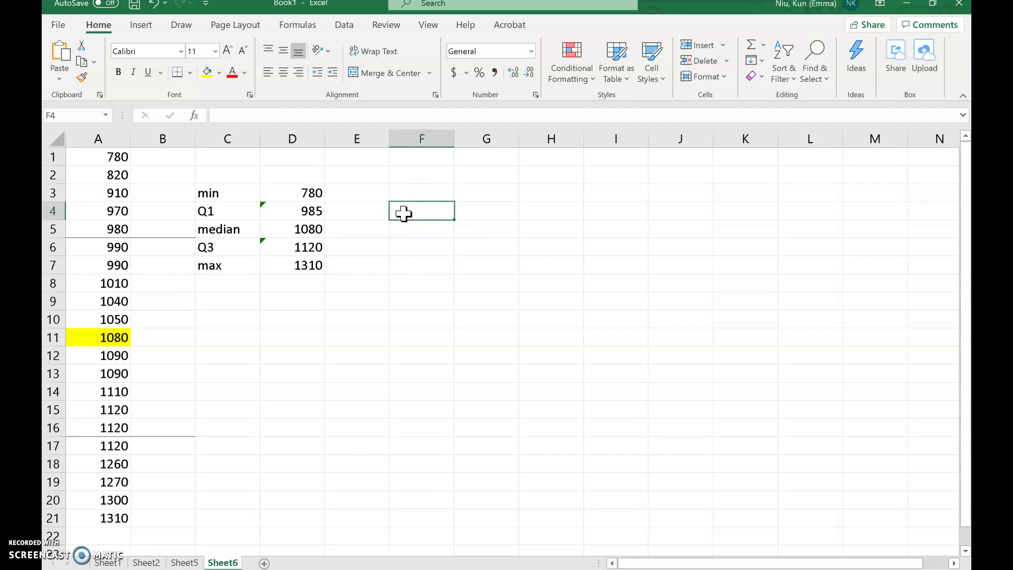
{"action": "type", "text": "="}
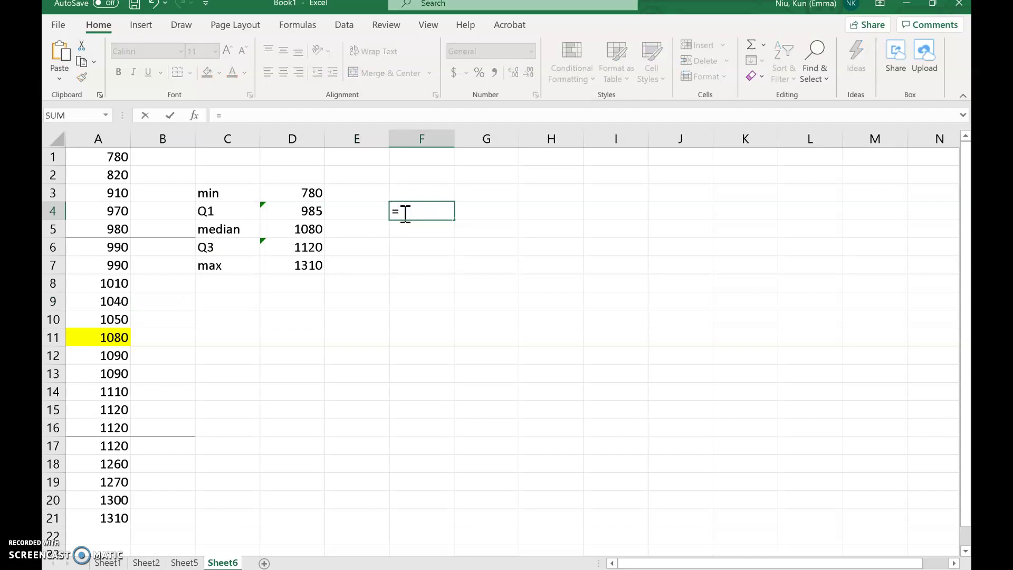
{"action": "type", "text": "q"}
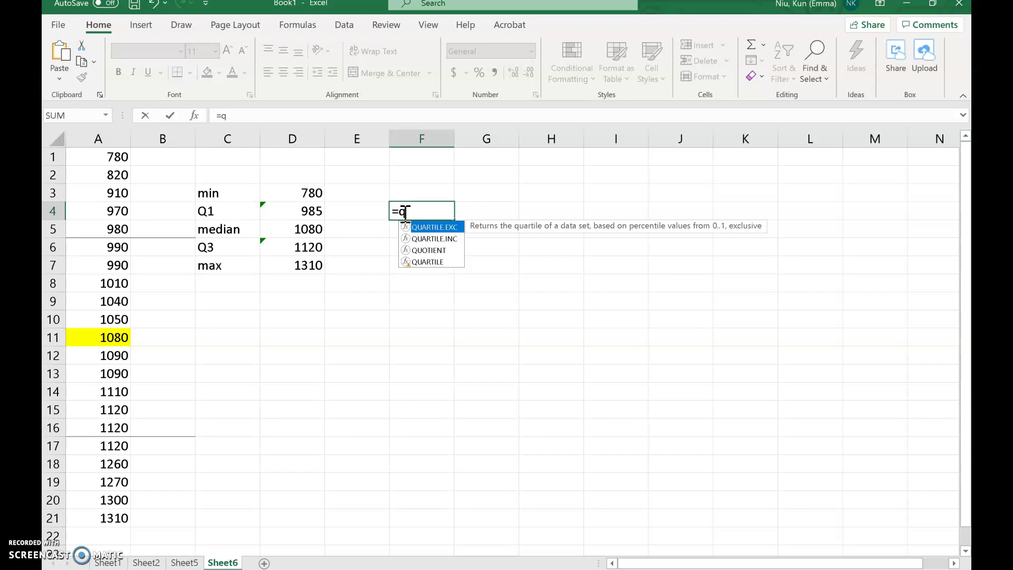
{"action": "type", "text": "uar"}
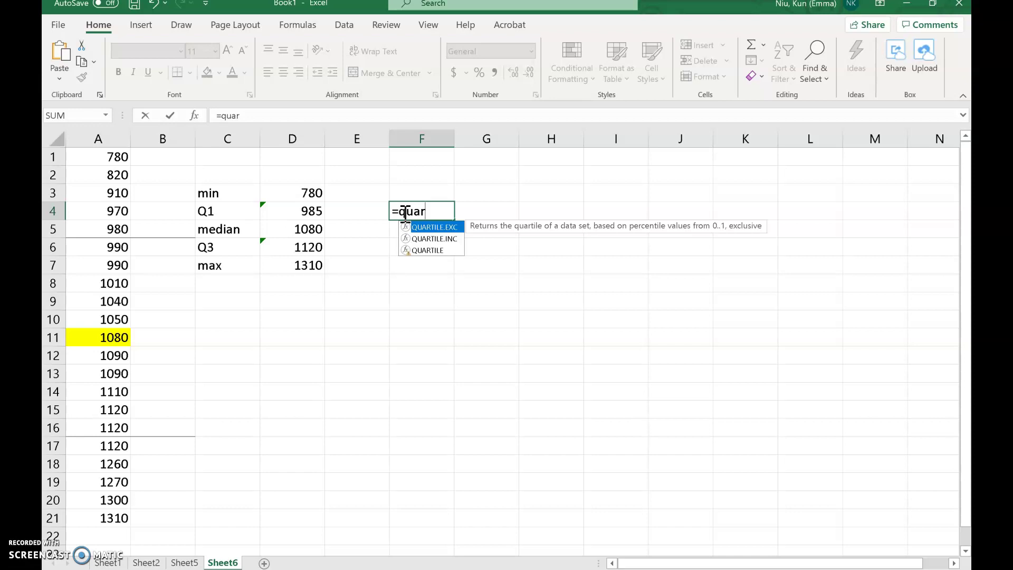
{"action": "key", "text": "Escape"}
{"action": "left_click", "coordinate": [407, 317]}
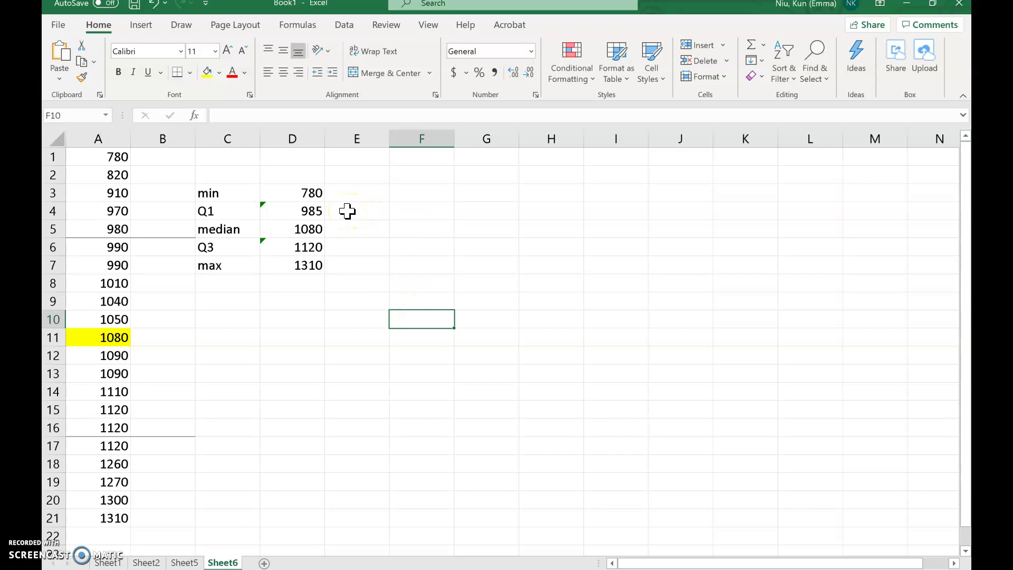
Show the formulas in the worksheet and check the data ranges used for the median, Q1 and Q3 in D4:D6
{"action": "key", "text": "ctrl+grave"}
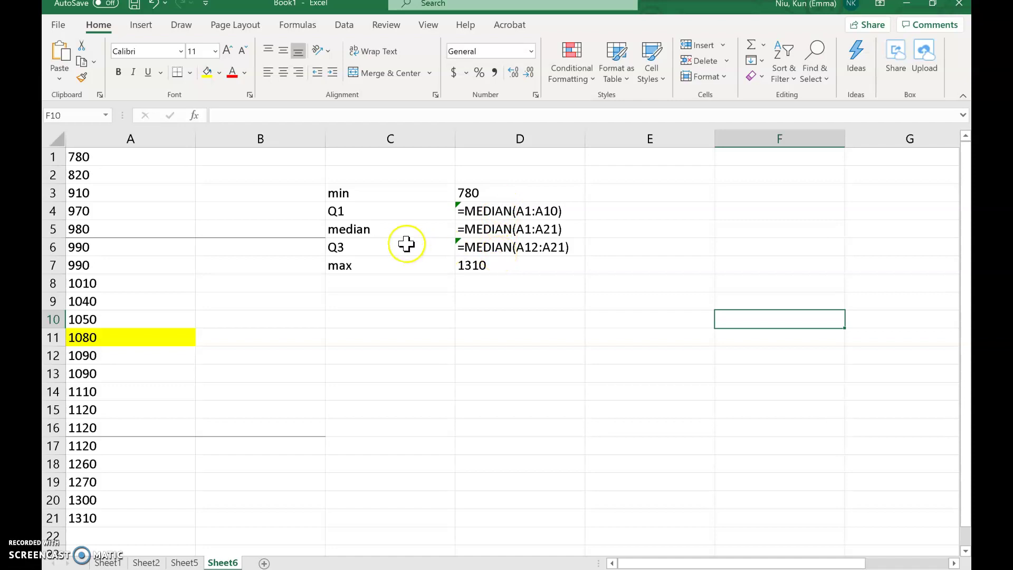
{"action": "left_click", "coordinate": [401, 228]}
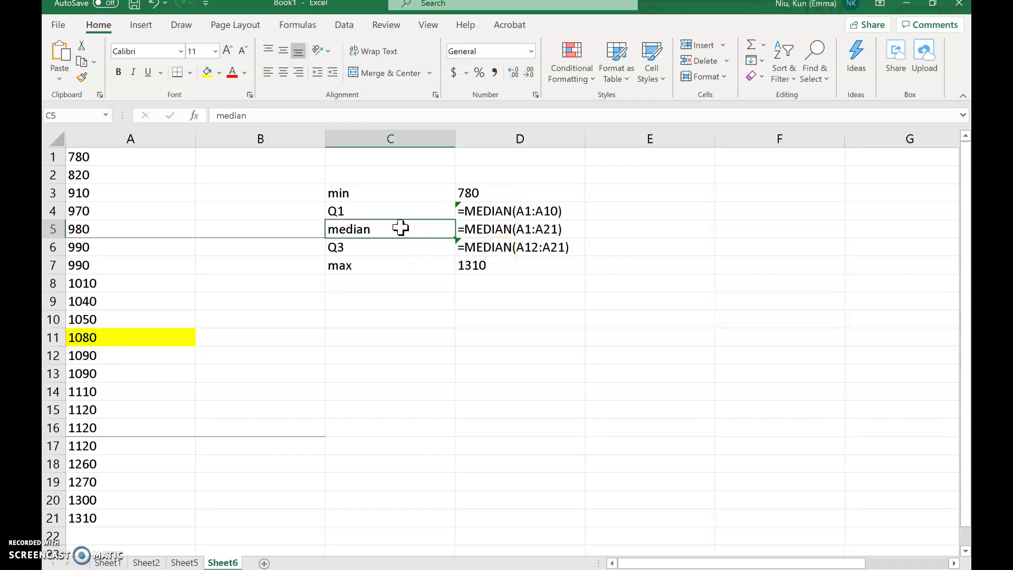
{"action": "double_click", "coordinate": [519, 227]}
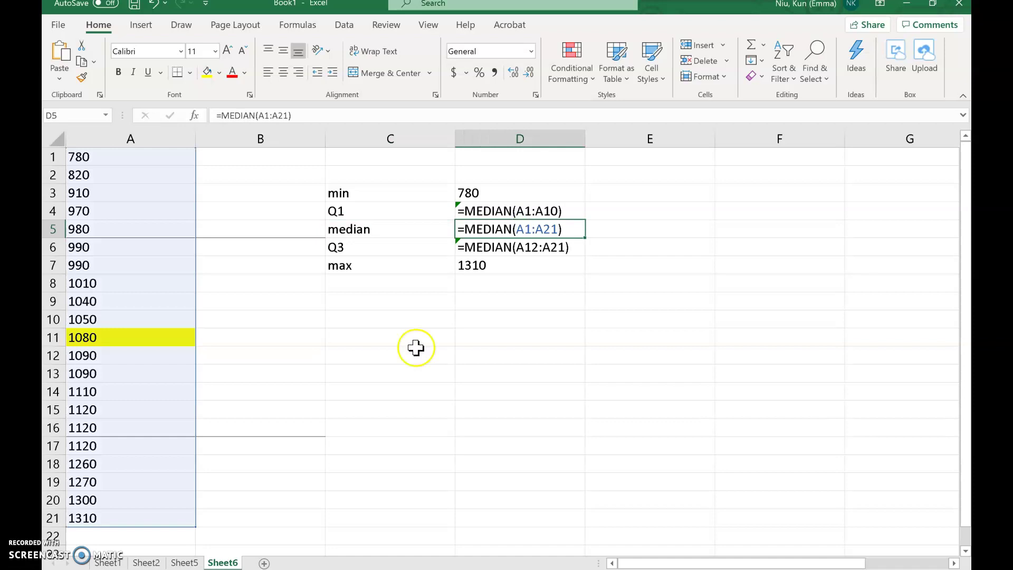
{"action": "double_click", "coordinate": [507, 211]}
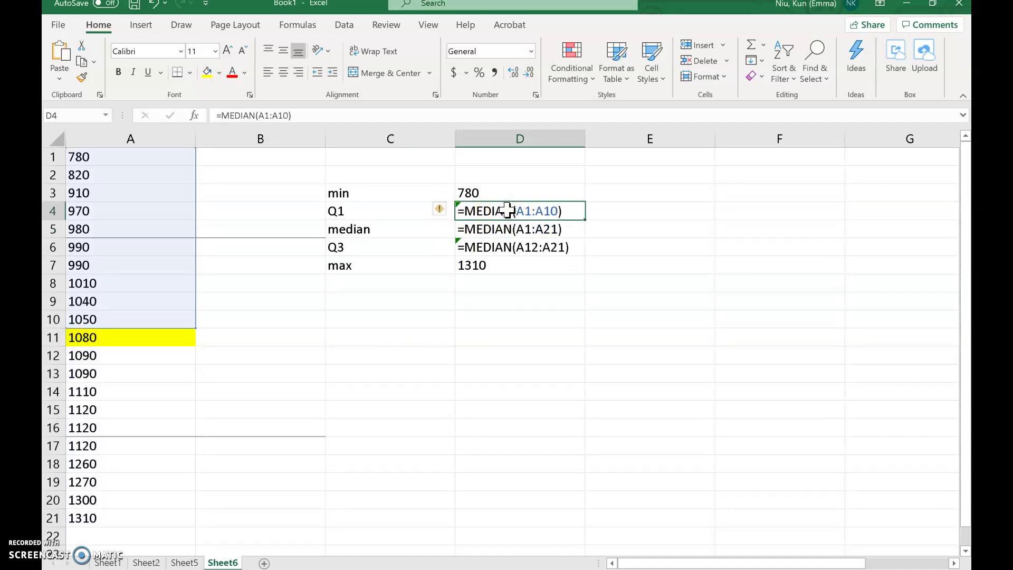
{"action": "double_click", "coordinate": [522, 248]}
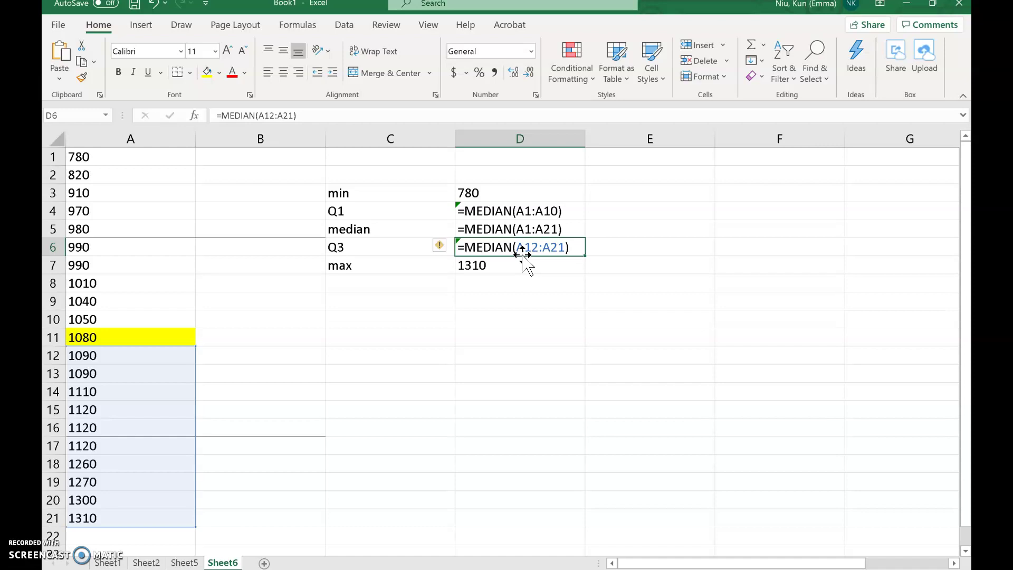
{"action": "left_click", "coordinate": [526, 364]}
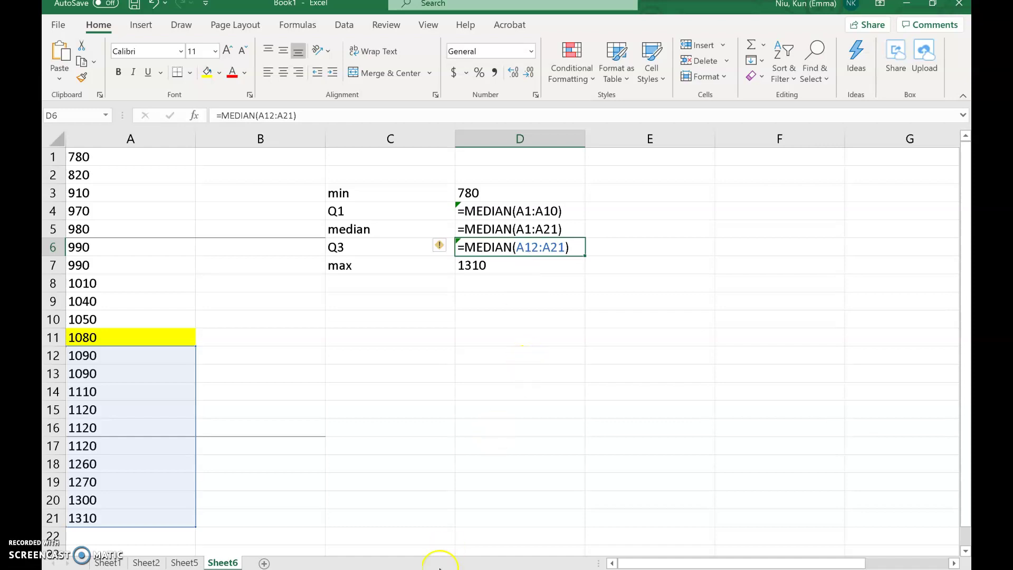